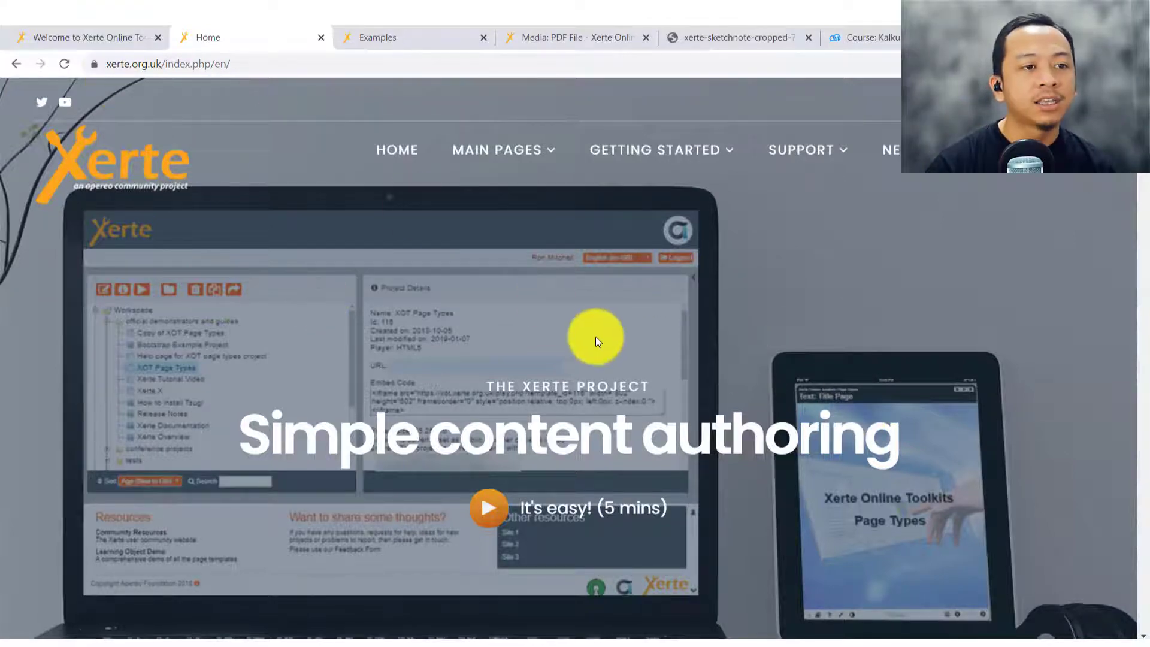
Step: Look over the Xerte home page and view the Xerte sketchnote image
scroll(597, 336, down, 10)
scroll(597, 336, up, 10)
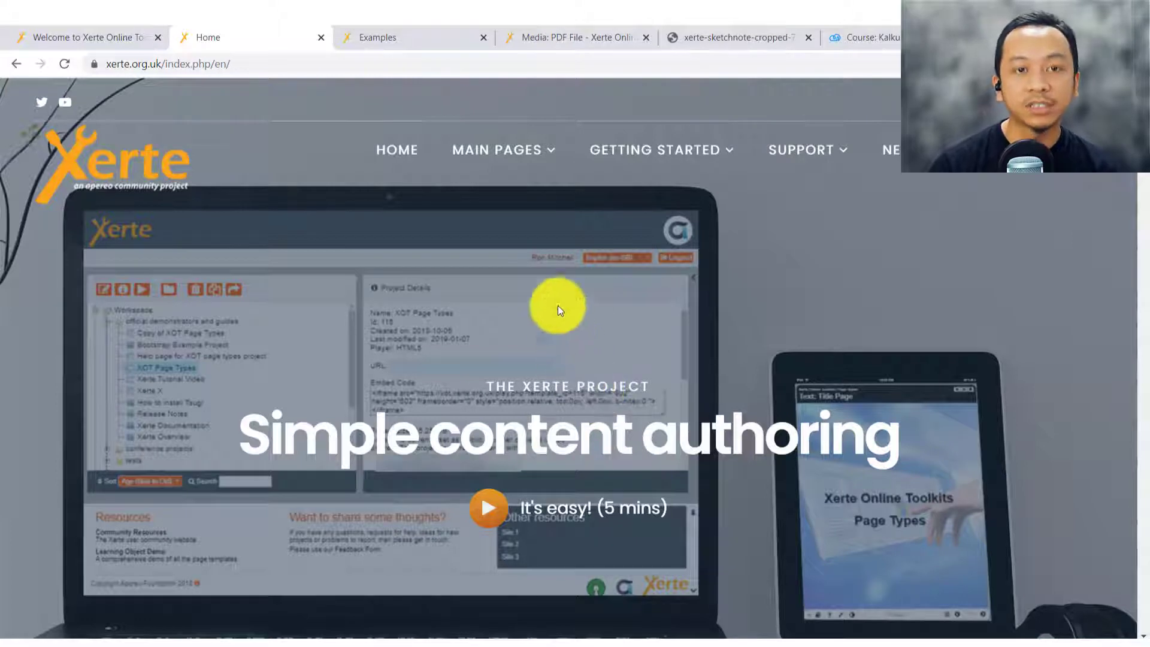
click(741, 40)
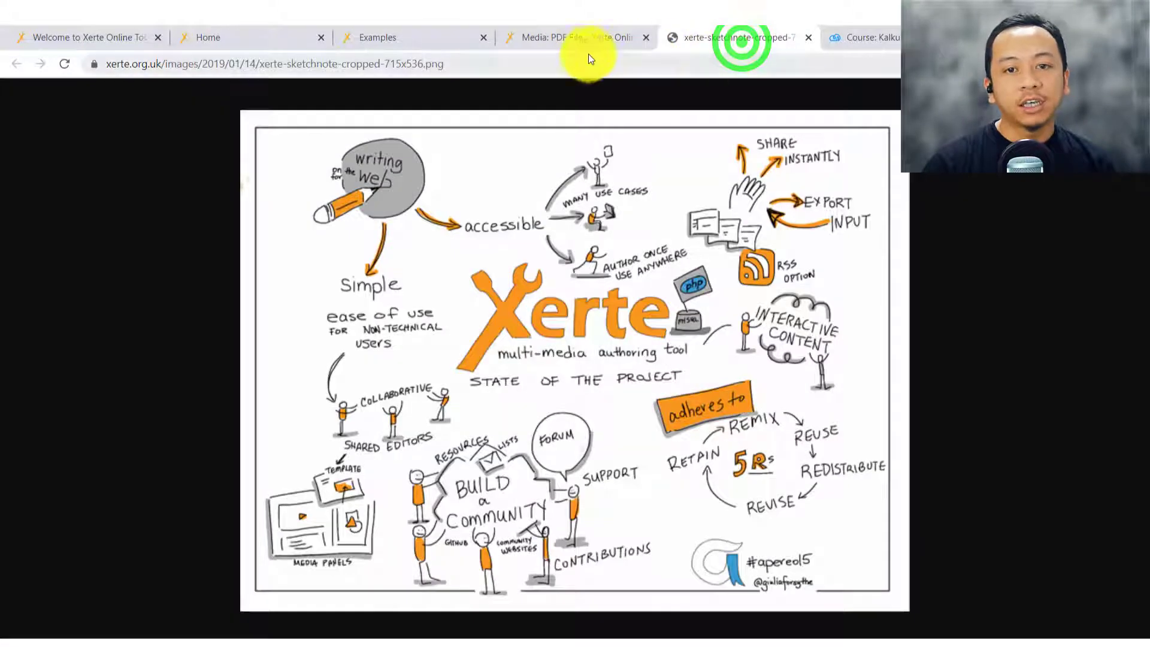
Step: In the Xerte Page Types demo, go to the Media Pages section through its table of contents
click(561, 39)
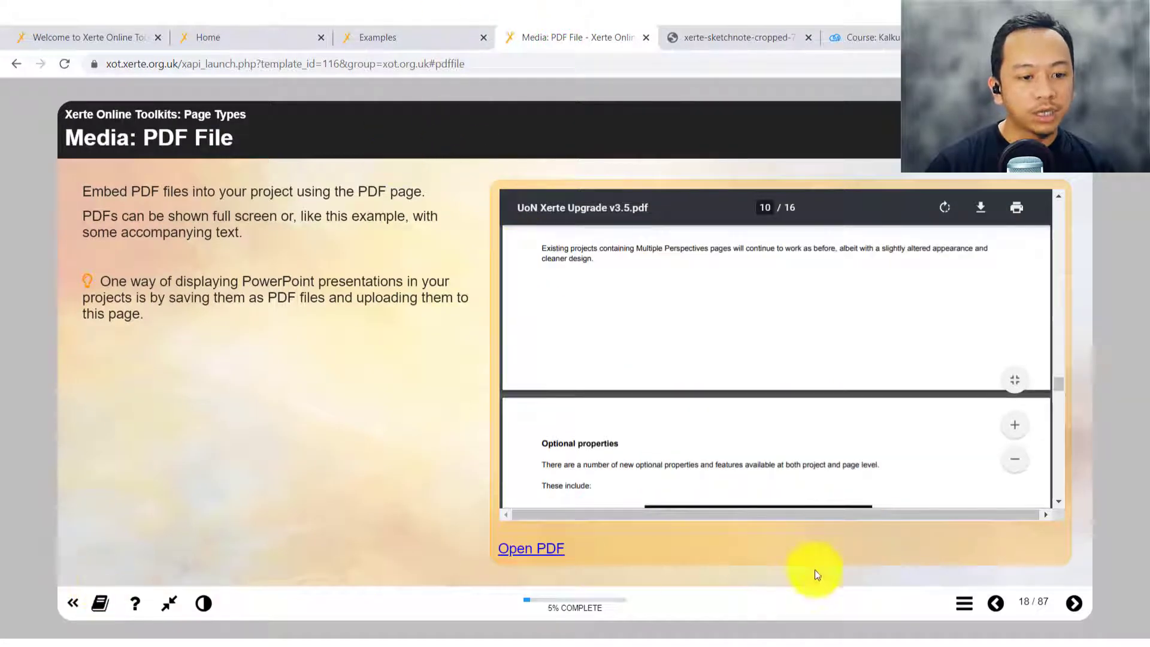
click(959, 606)
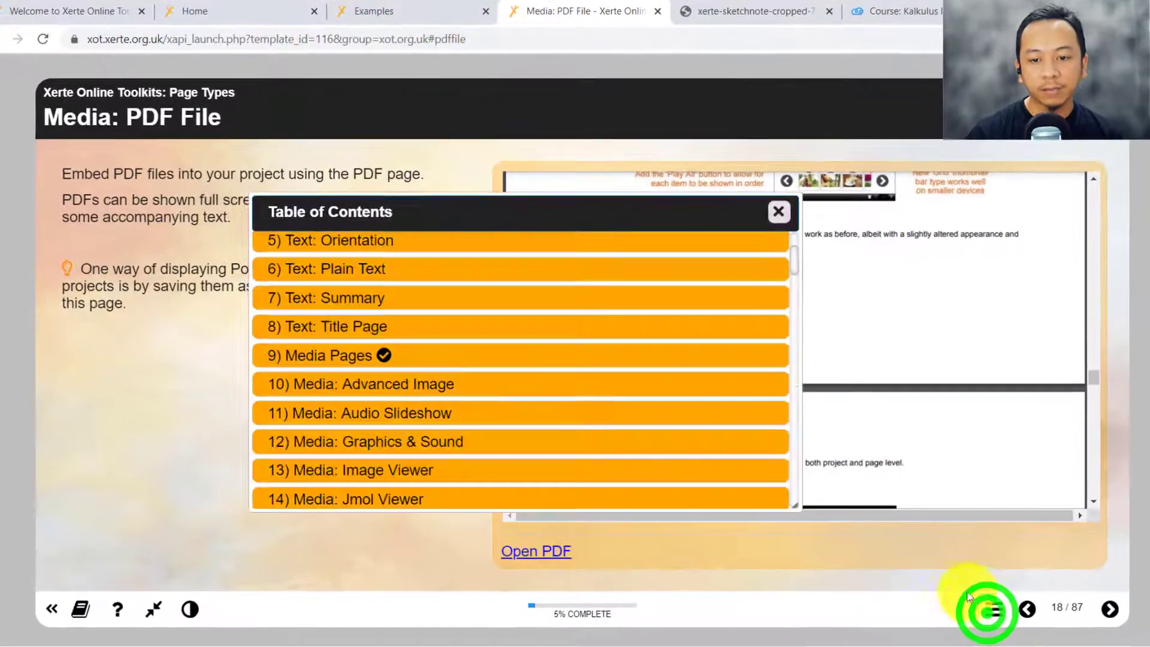
scroll(477, 301, up, 3)
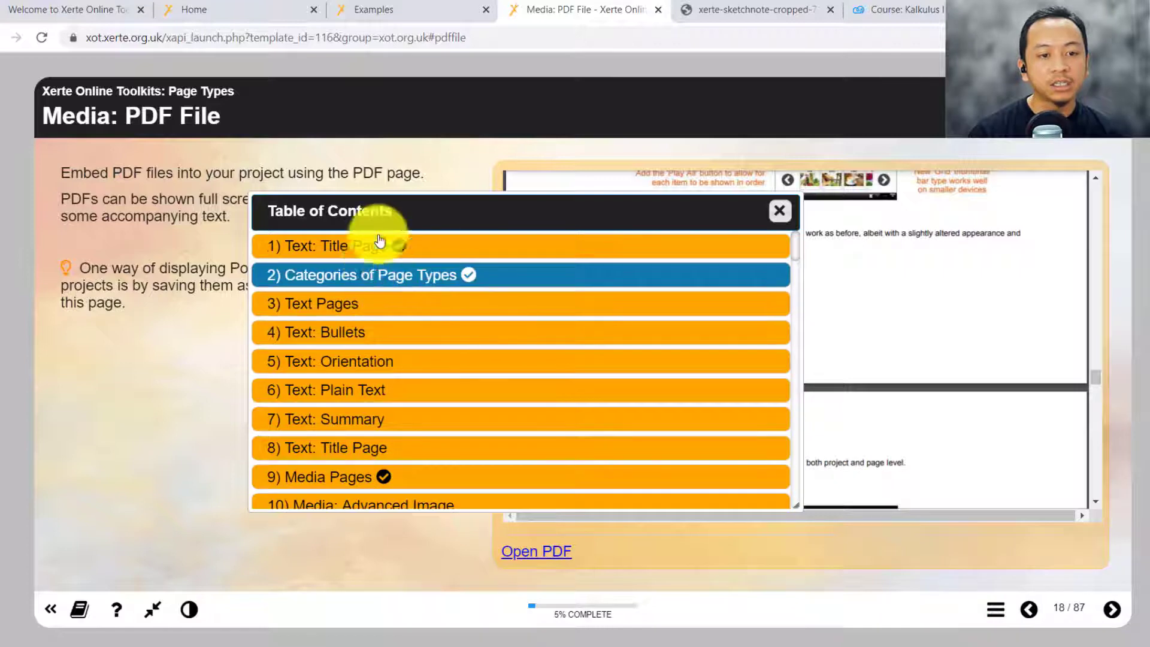
scroll(441, 277, down, 3)
scroll(432, 313, up, 3)
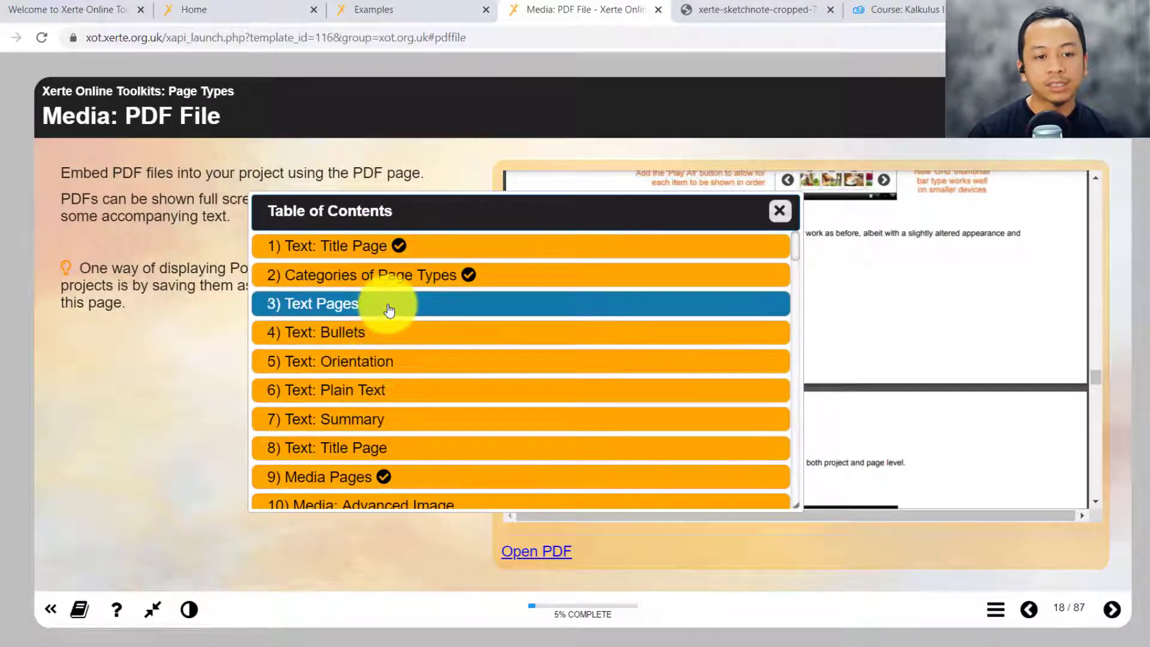
scroll(424, 388, down, 3)
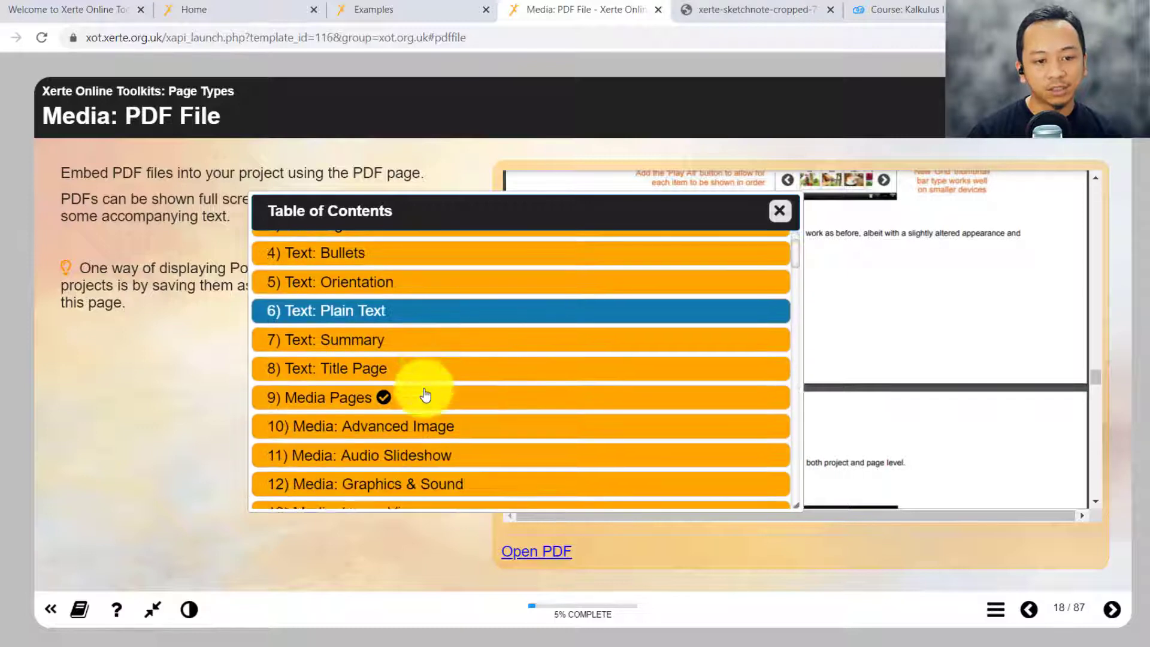
click(423, 395)
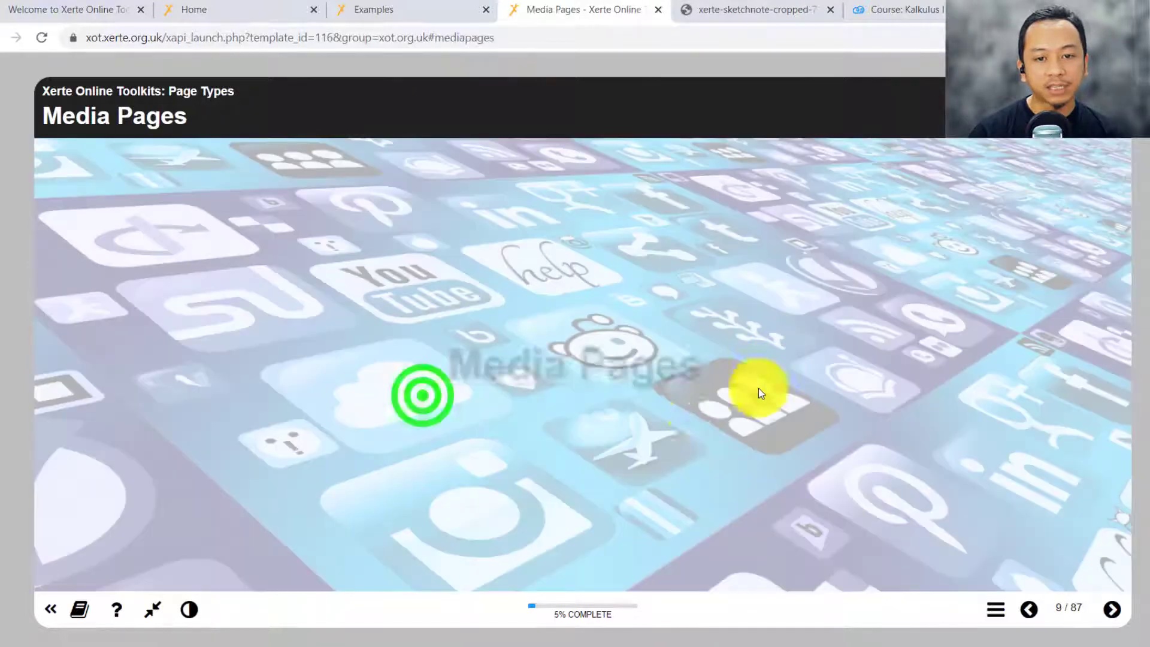
Step: Advance to the Media: Advanced Image page and play its audio narration
click(1111, 609)
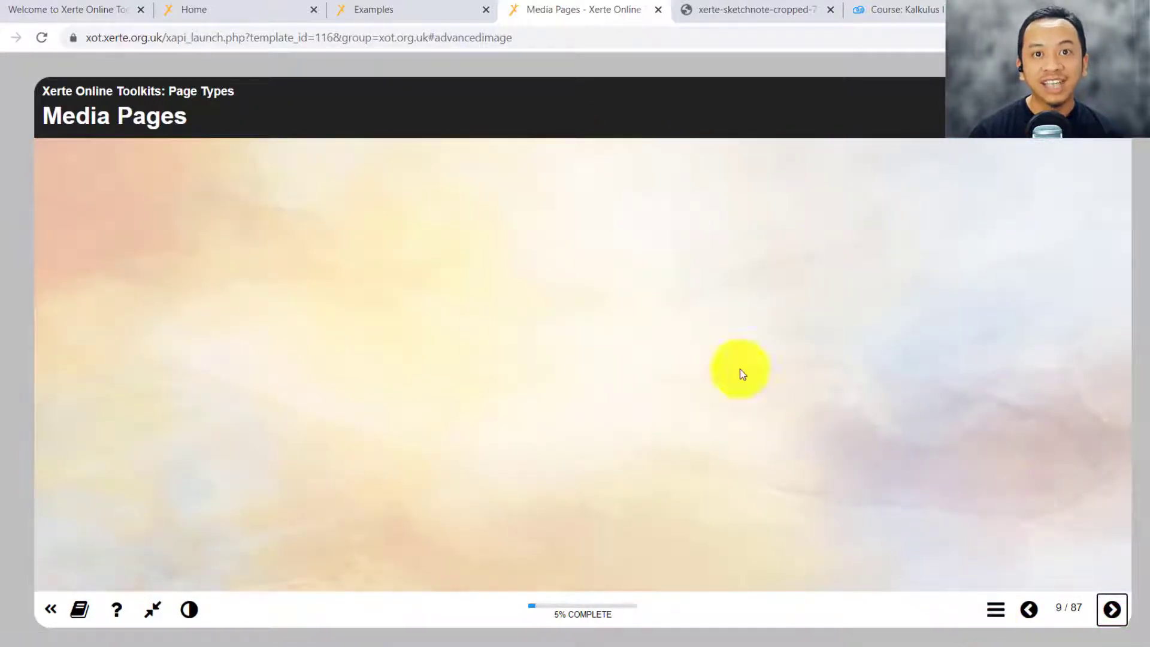
click(992, 612)
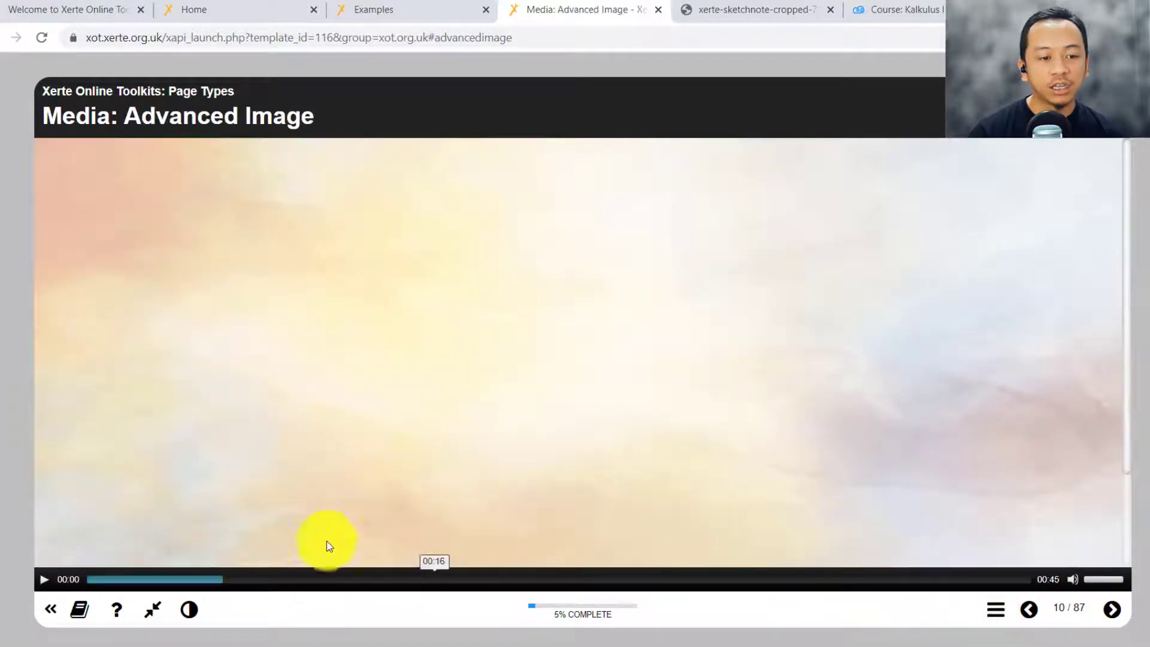
click(42, 584)
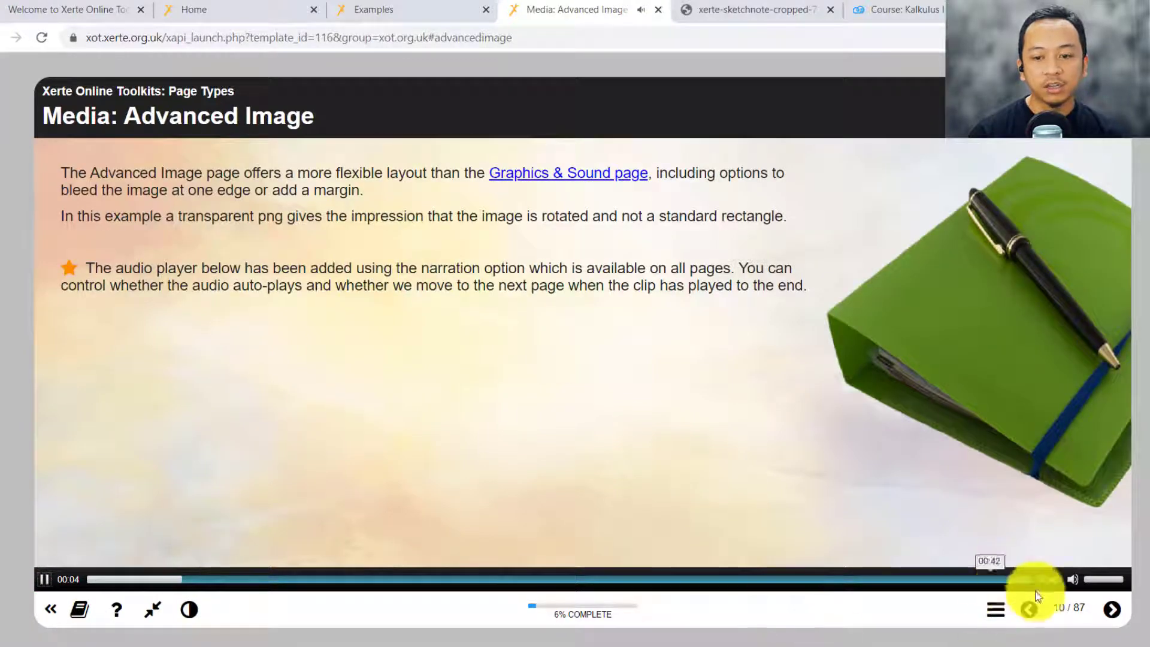
Step: Open the Media: PDF File page from the demo's table of contents
click(993, 611)
scroll(446, 395, down, 1)
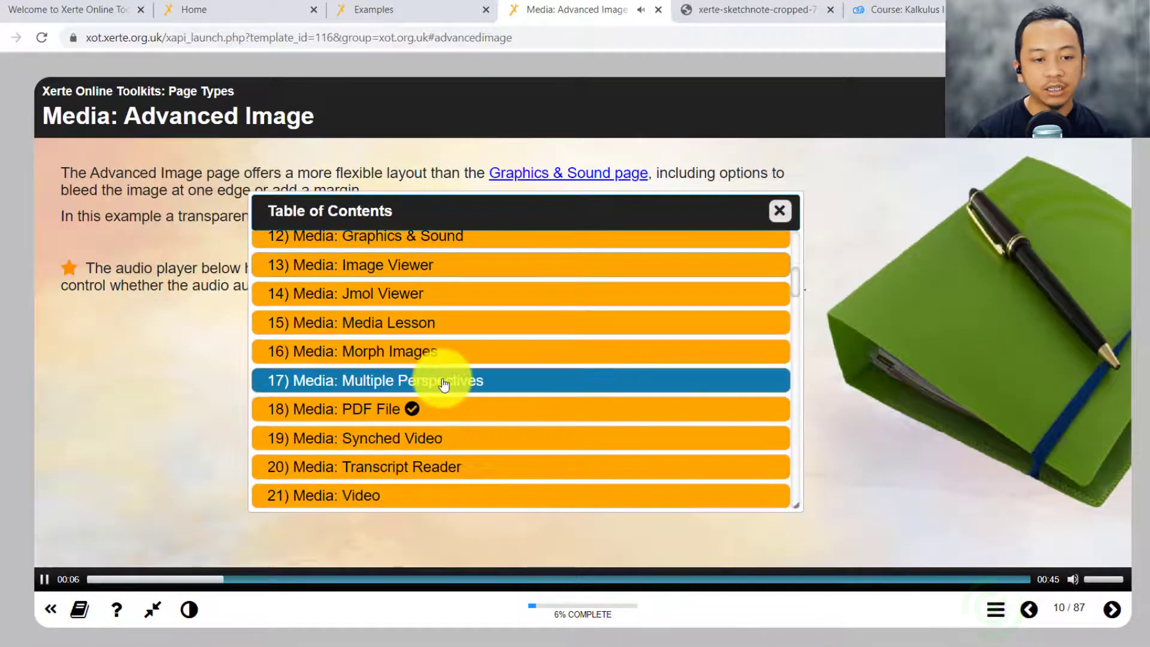
click(334, 419)
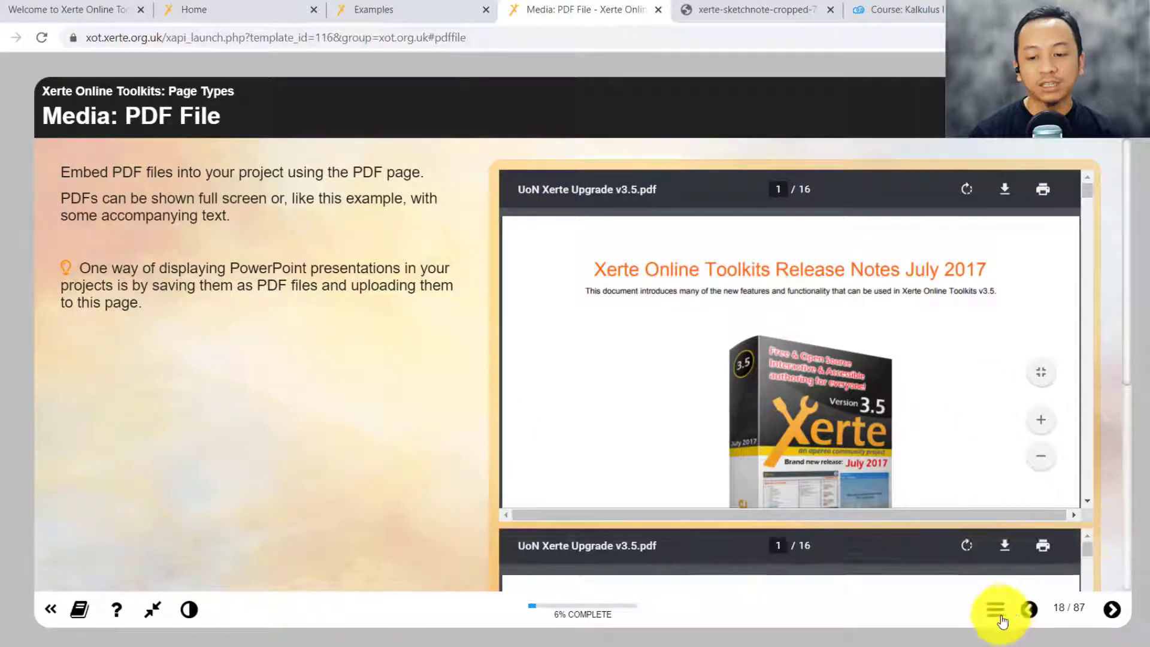
Step: Examine the page types in the demo's table of contents, from the media pages through to the last entry, and close the list
click(996, 610)
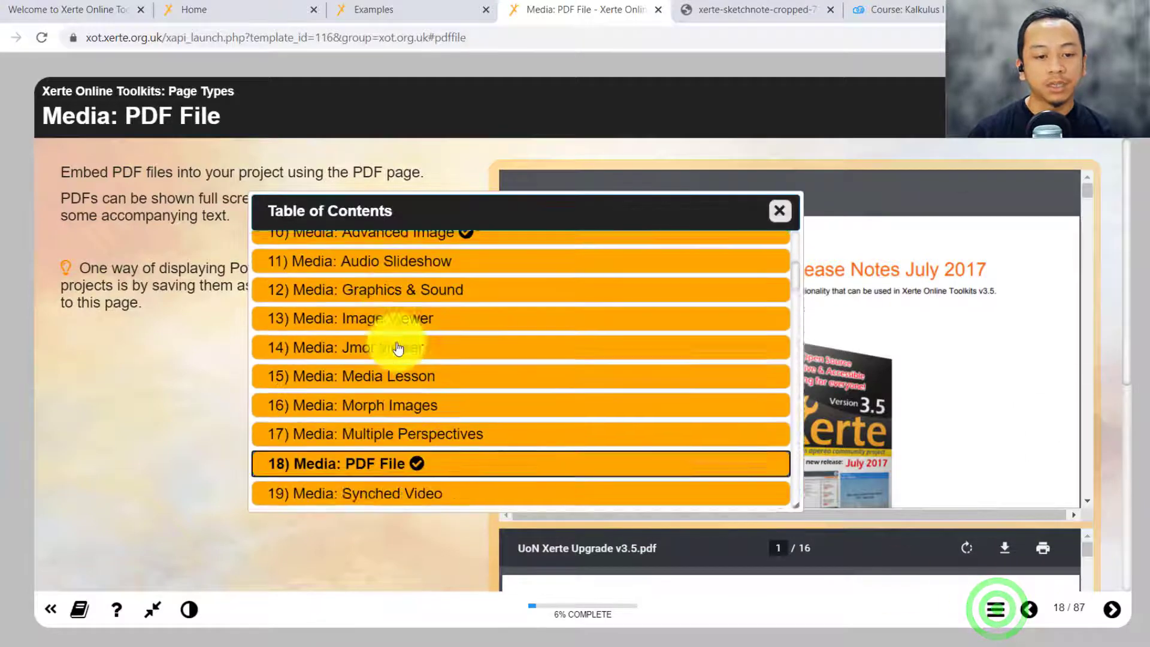
scroll(451, 379, down, 10)
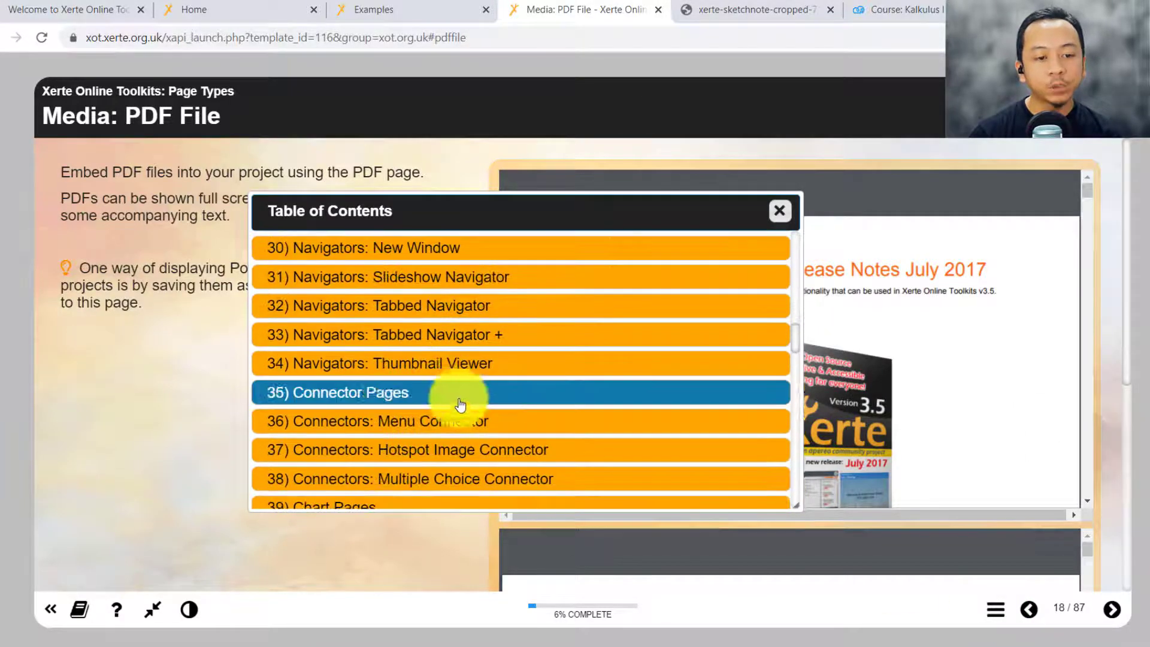
scroll(466, 418, down, 5)
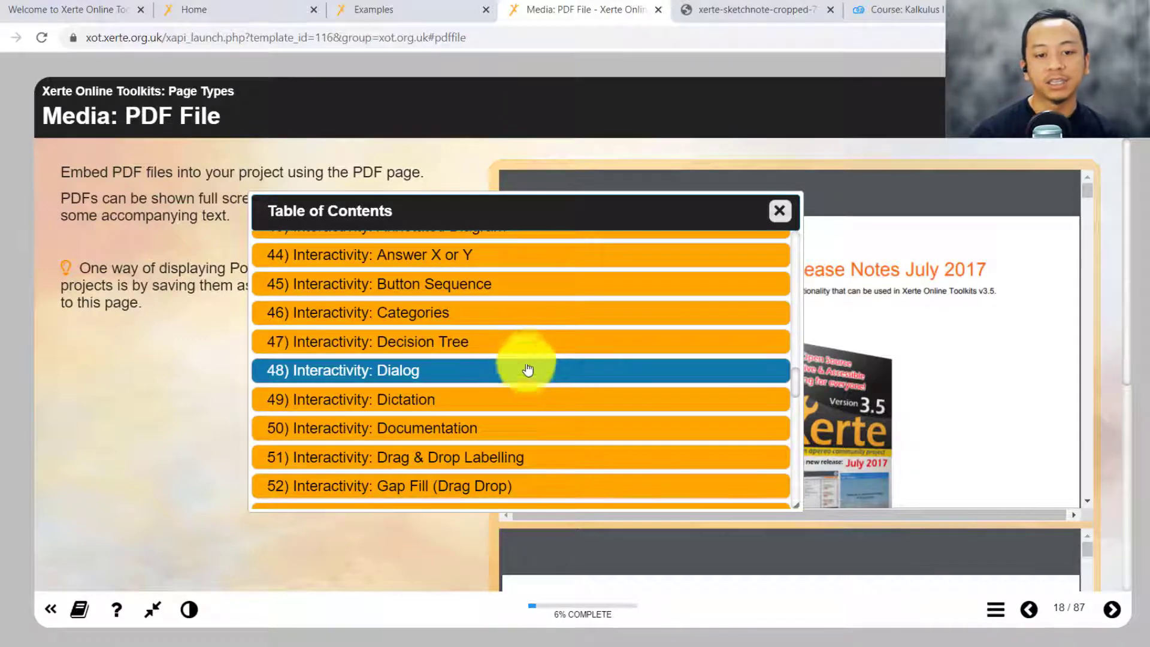
scroll(515, 365, down, 2)
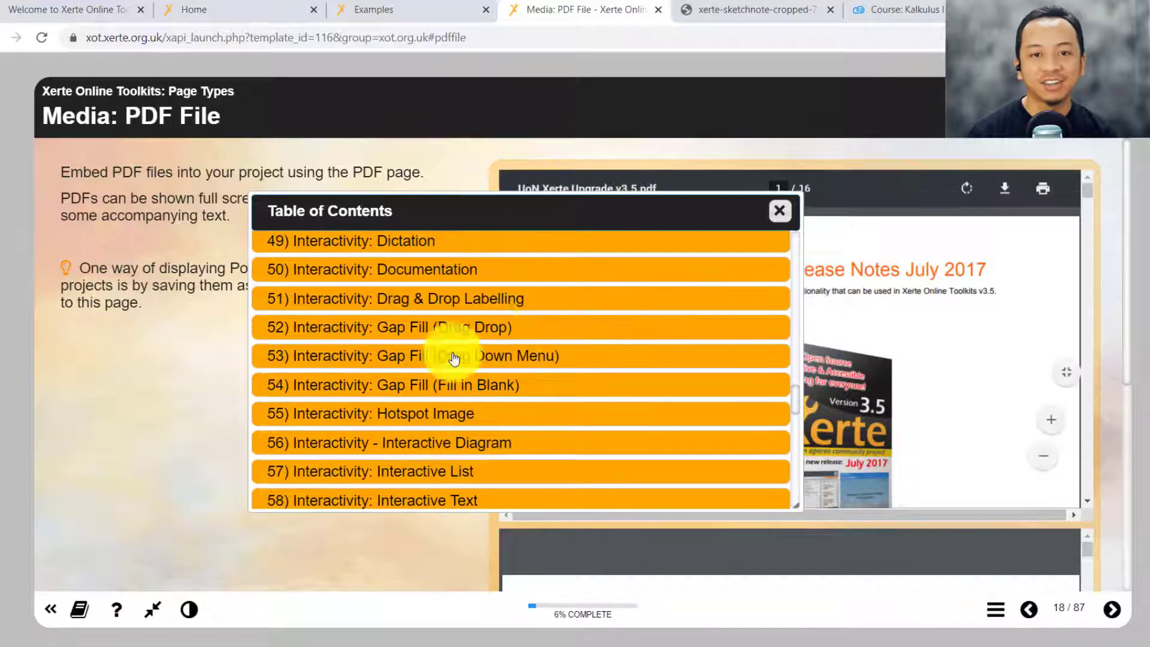
scroll(465, 385, down, 4)
scroll(472, 362, down, 10)
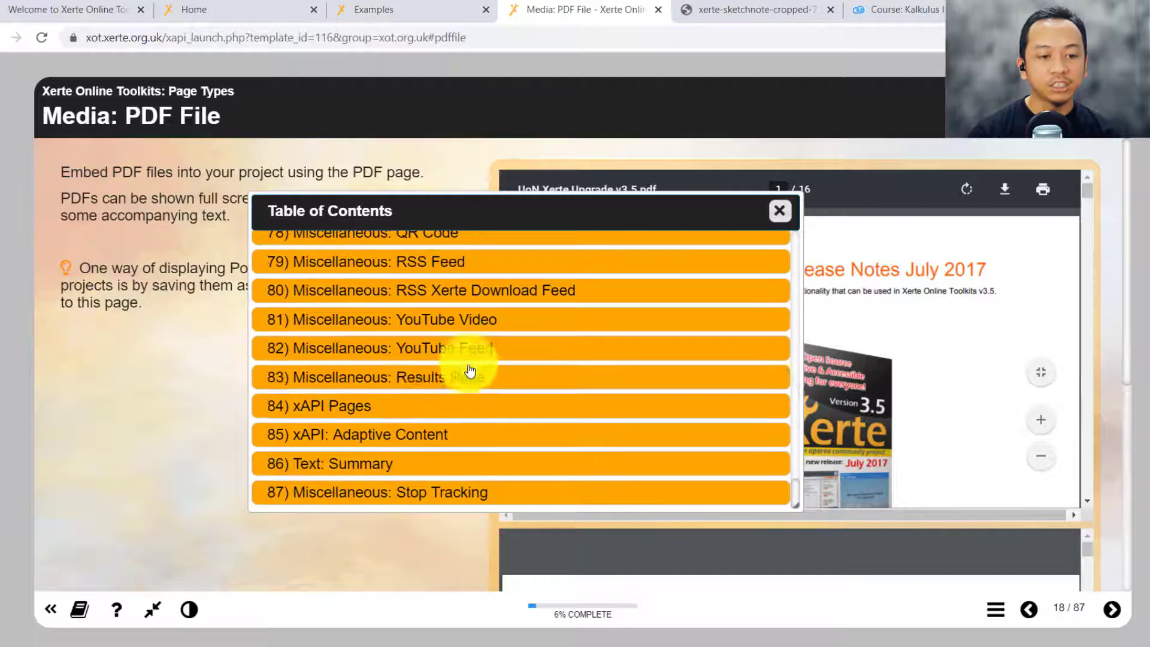
scroll(470, 462, up, 20)
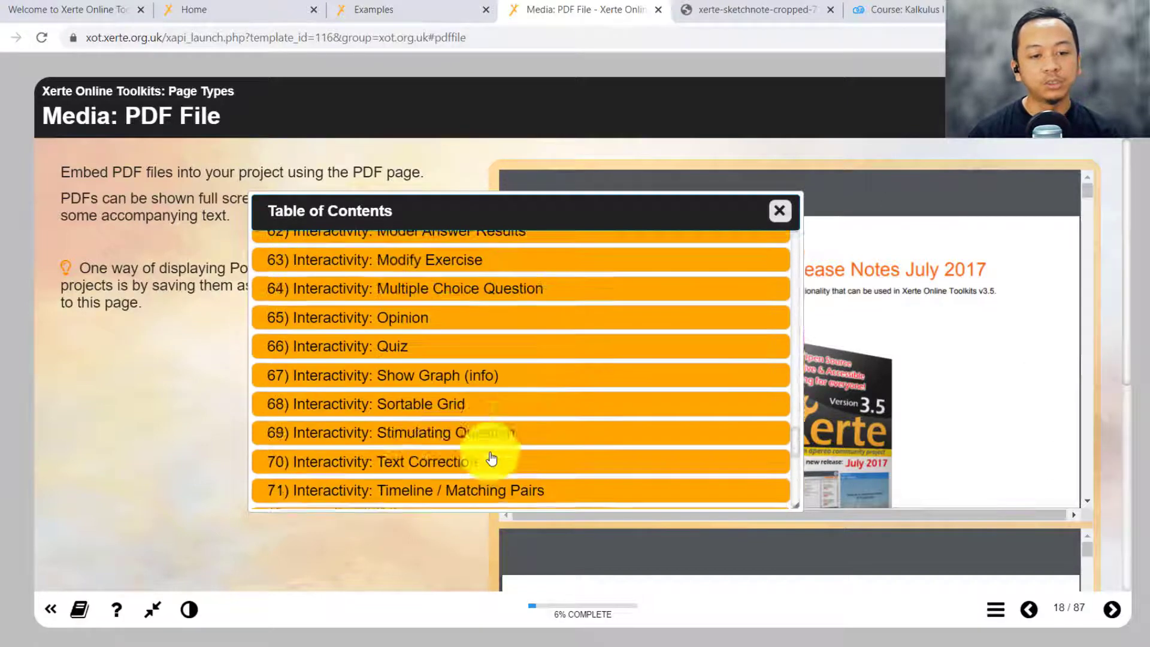
click(779, 211)
Step: Switch to the Xerte Online Toolkits workspace on xerte.moodlenesia.com
click(384, 372)
click(88, 6)
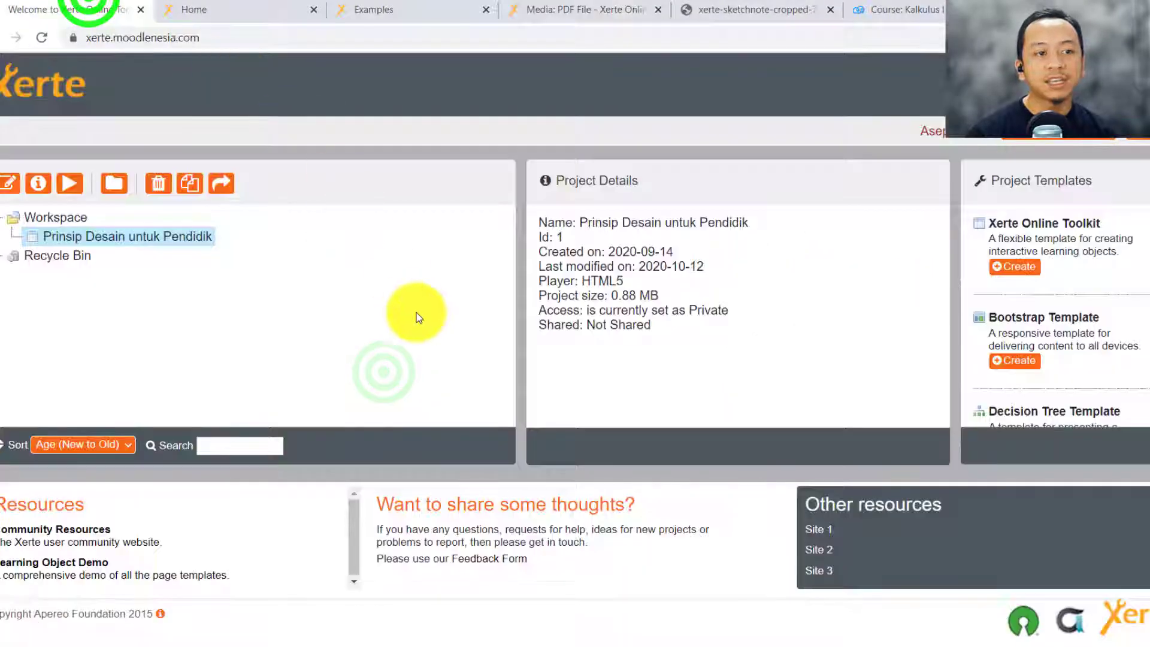
click(572, 344)
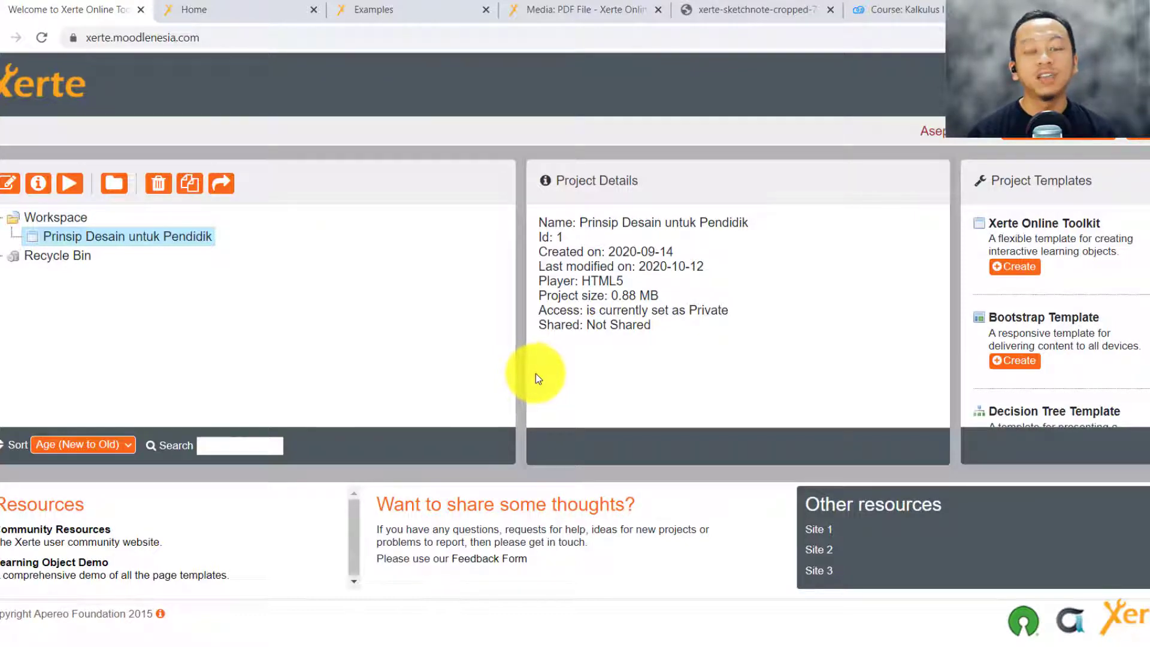
click(397, 303)
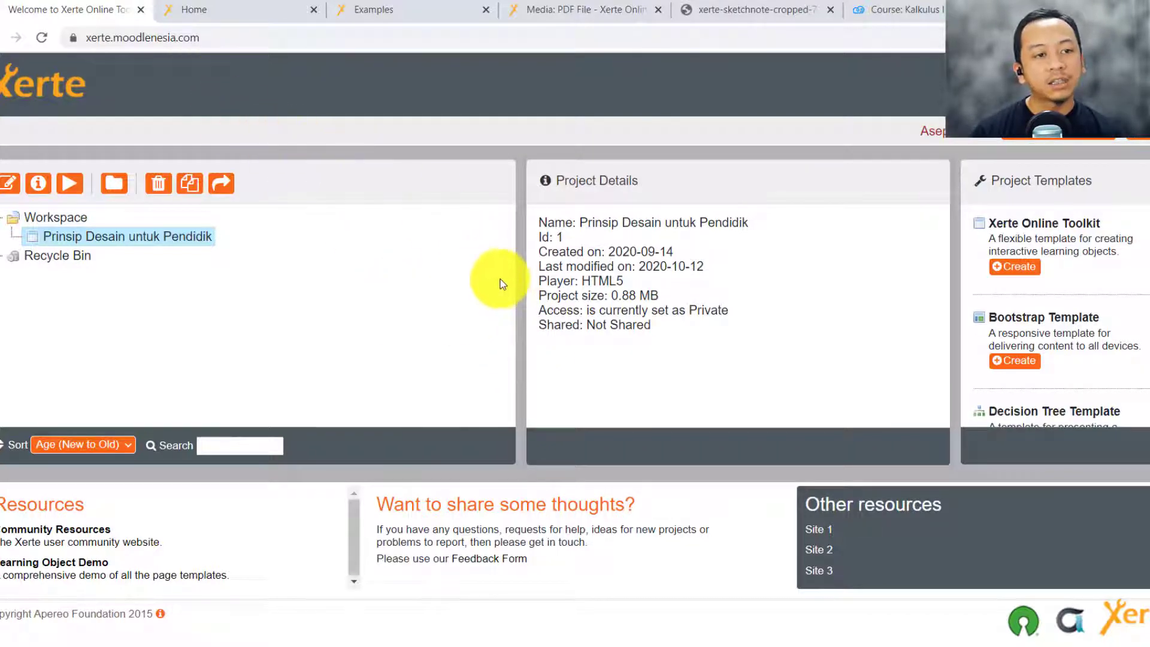
click(505, 299)
click(382, 334)
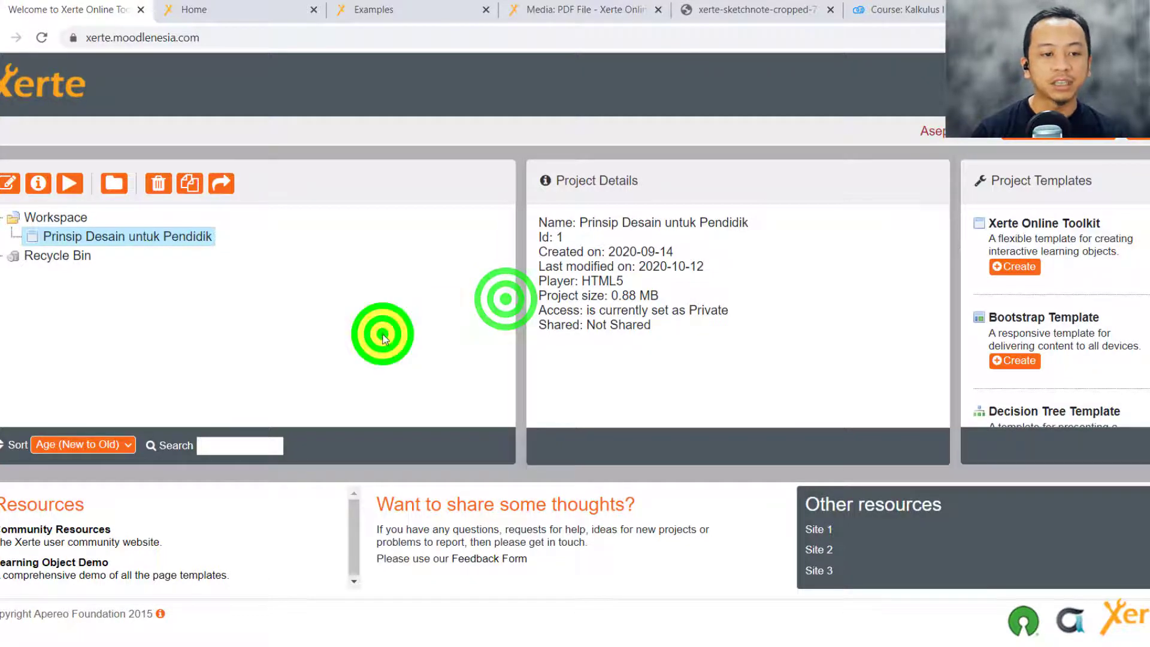
click(415, 306)
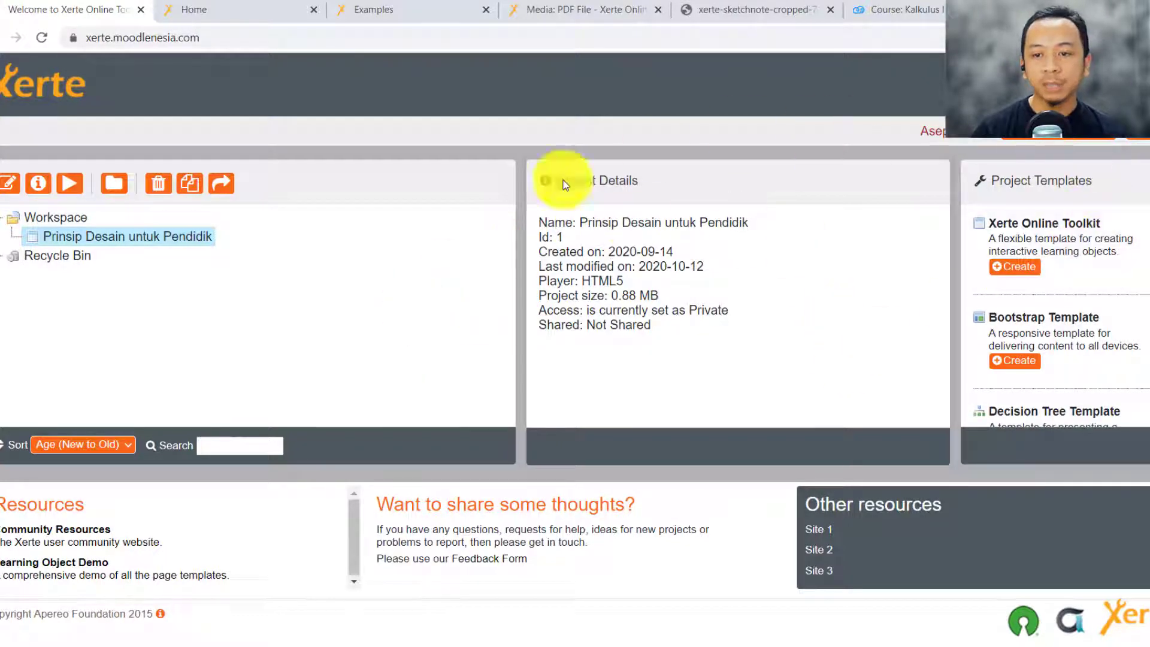
click(735, 353)
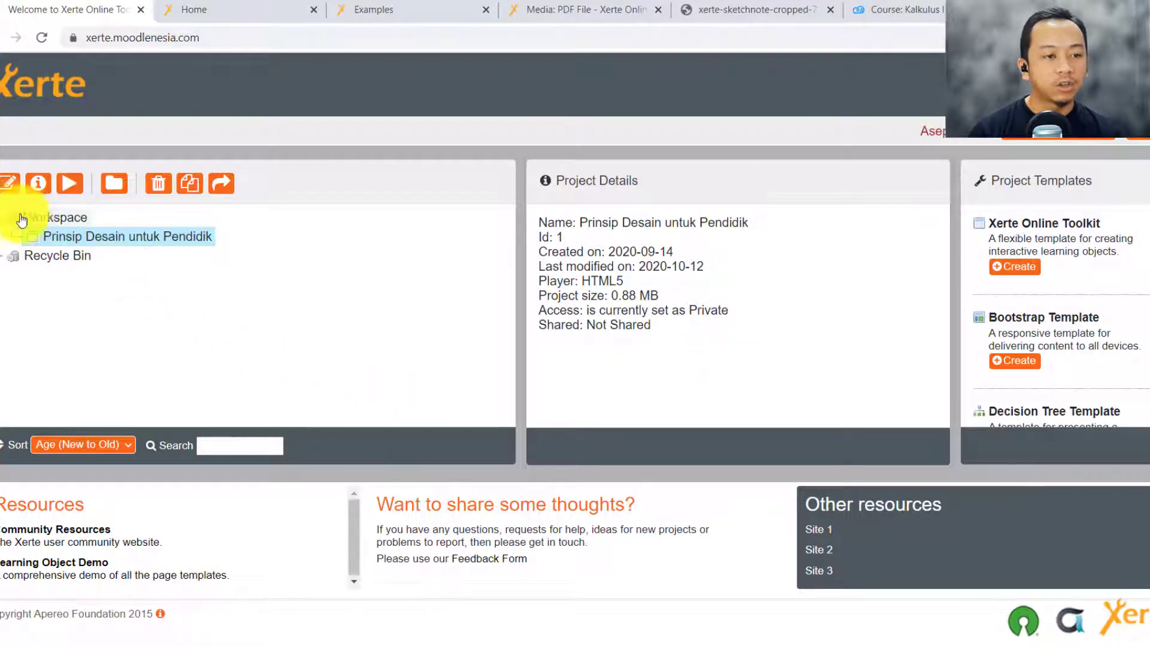
click(151, 340)
click(151, 345)
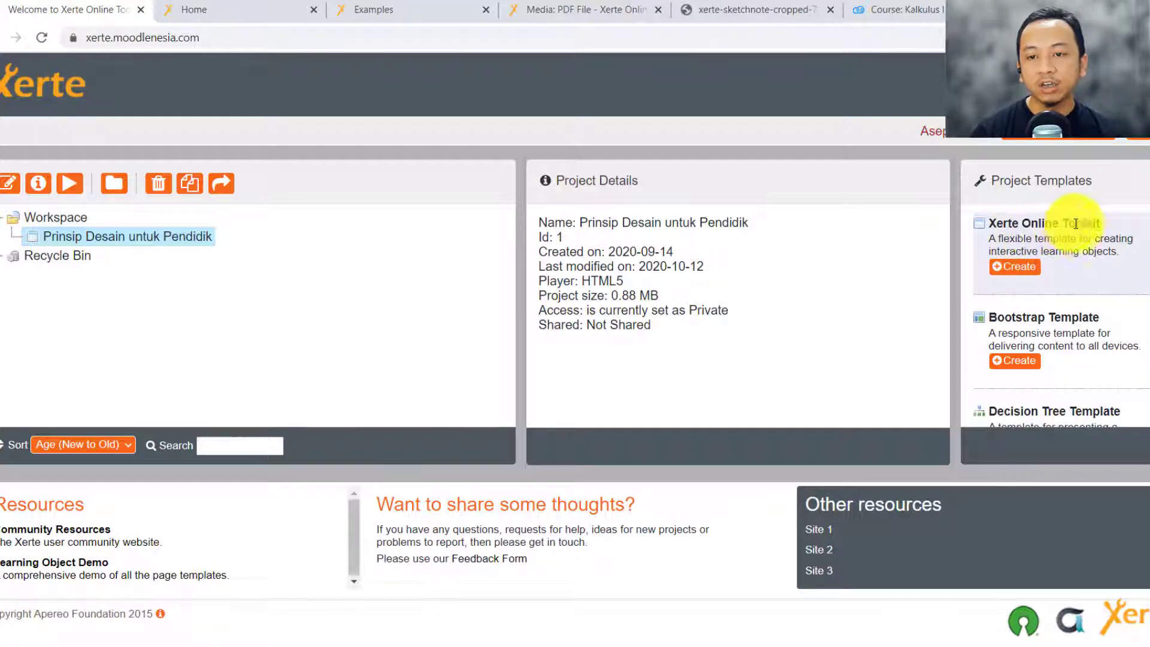
Step: Look through the available project templates, from Xerte Online Toolkit down to RSS Feed
scroll(1081, 245, down, 1)
scroll(1067, 331, down, 1)
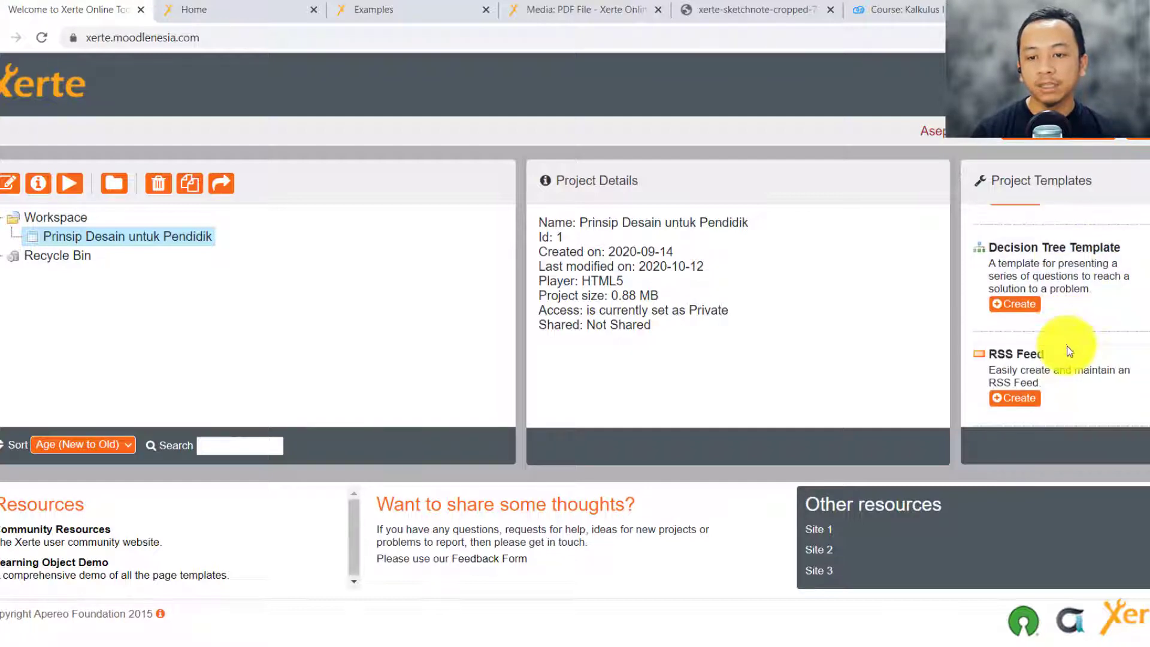
scroll(1063, 344, up, 2)
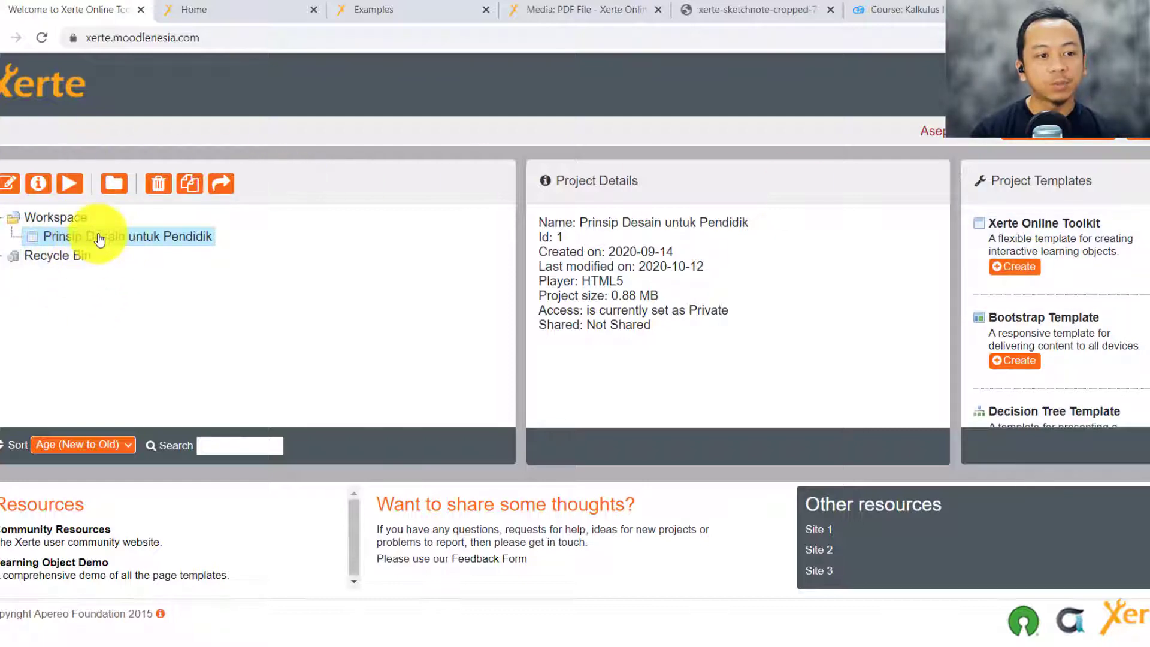
Step: Open the project Prinsip Desain untuk Pendidik from the workspace in the Xerte editor
click(143, 243)
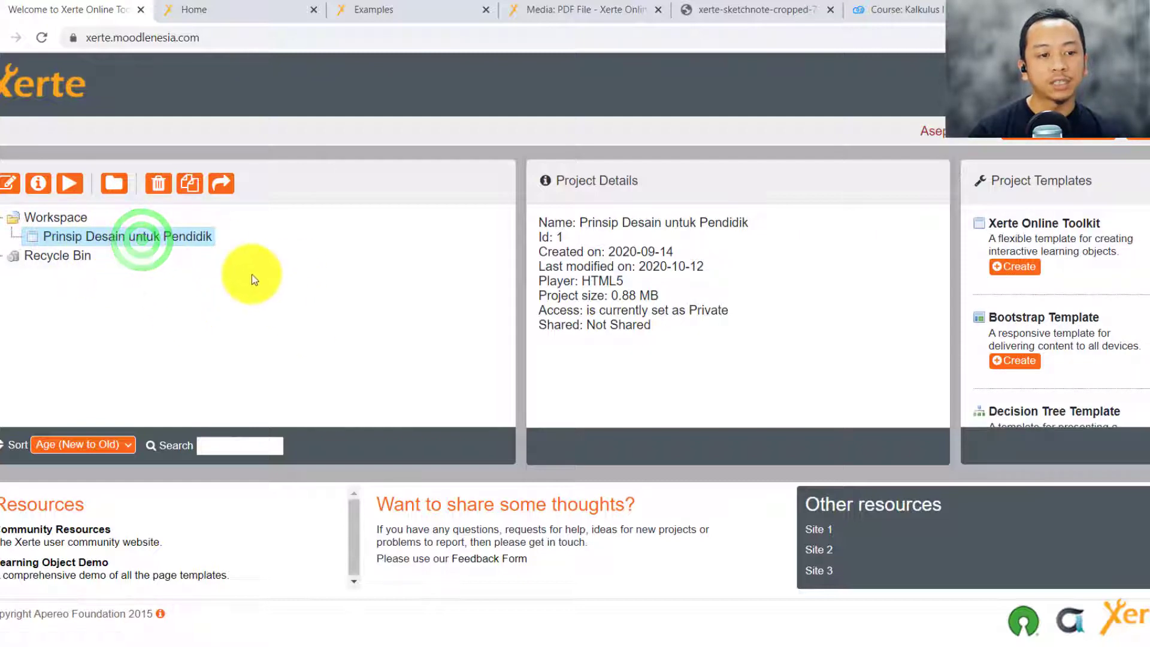
click(181, 243)
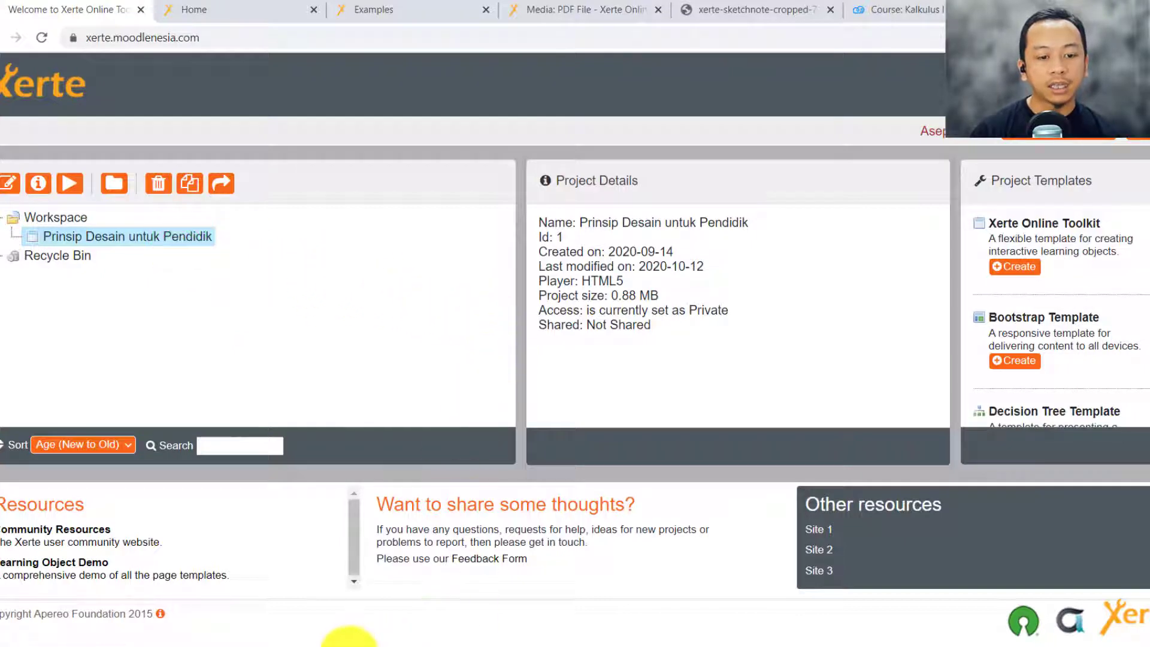
mouse_move(342, 645)
click(480, 610)
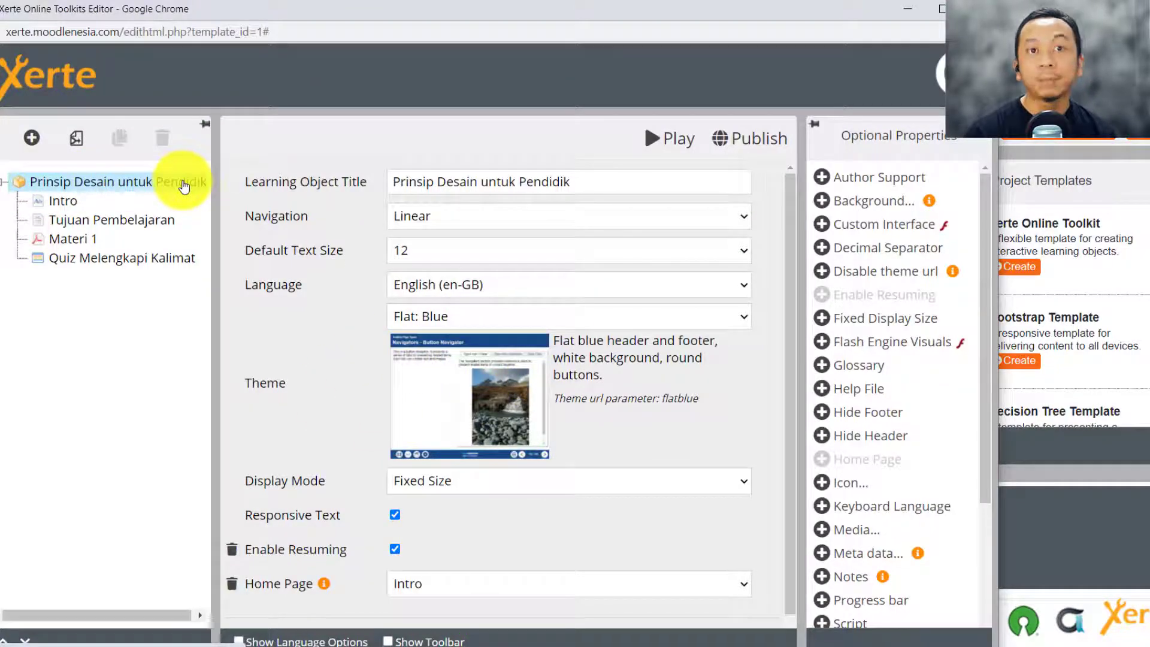
Step: Inspect the Learning Object Title setting of the project, leaving its text as it is
double_click(271, 182)
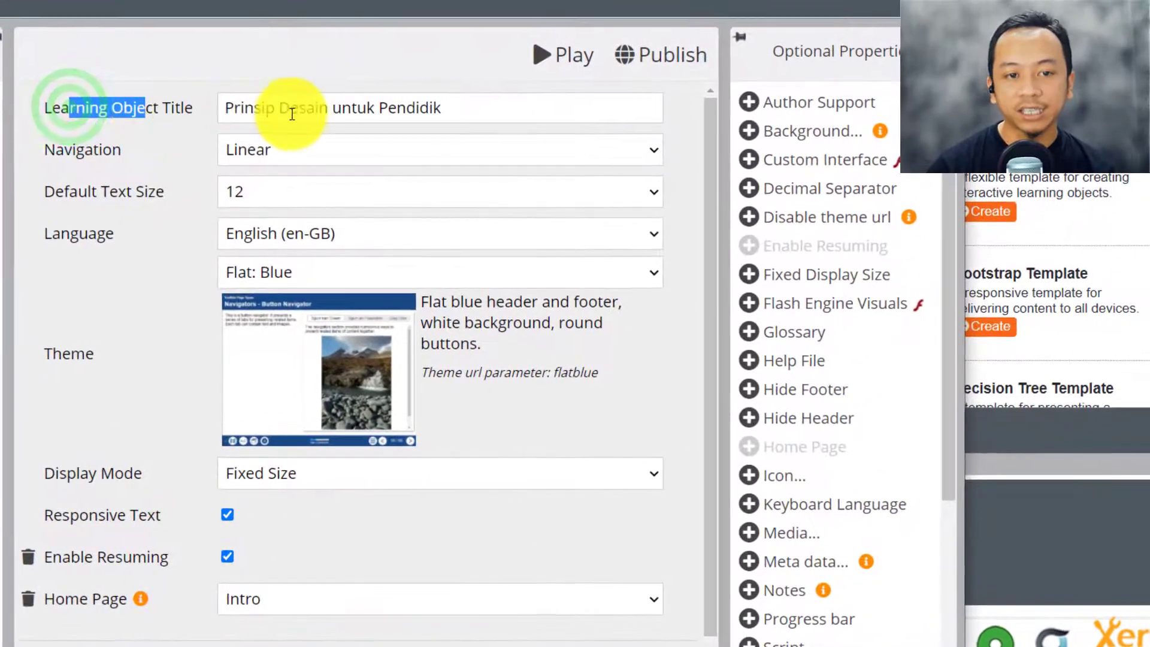
click(447, 183)
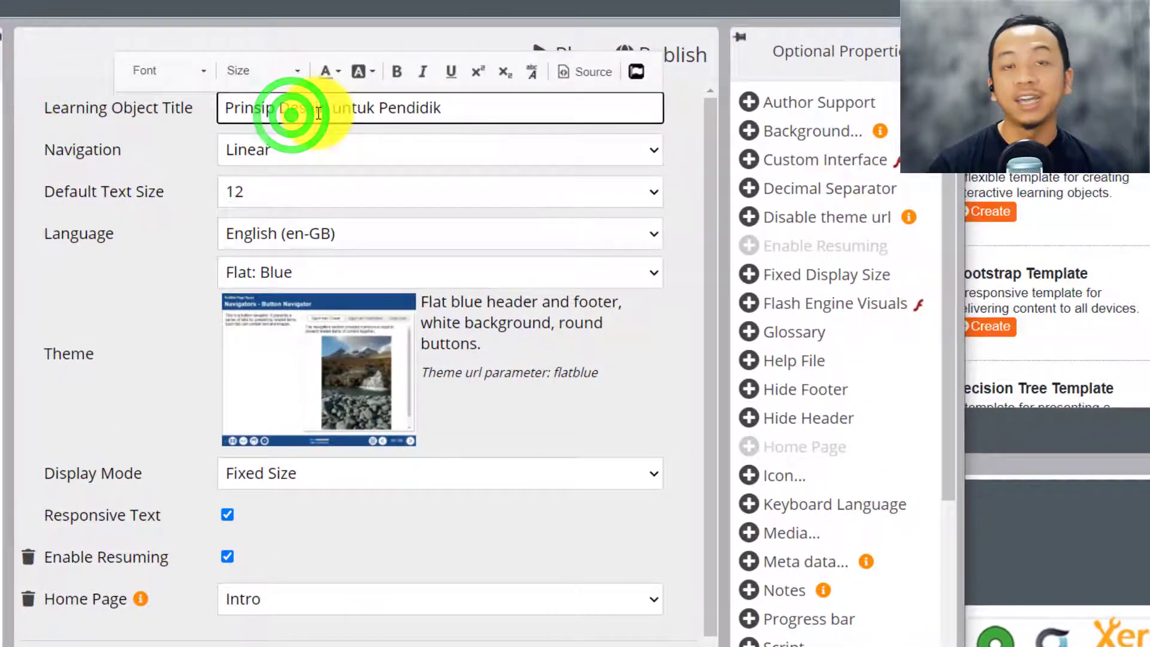
click(448, 105)
drag(466, 110, 279, 123)
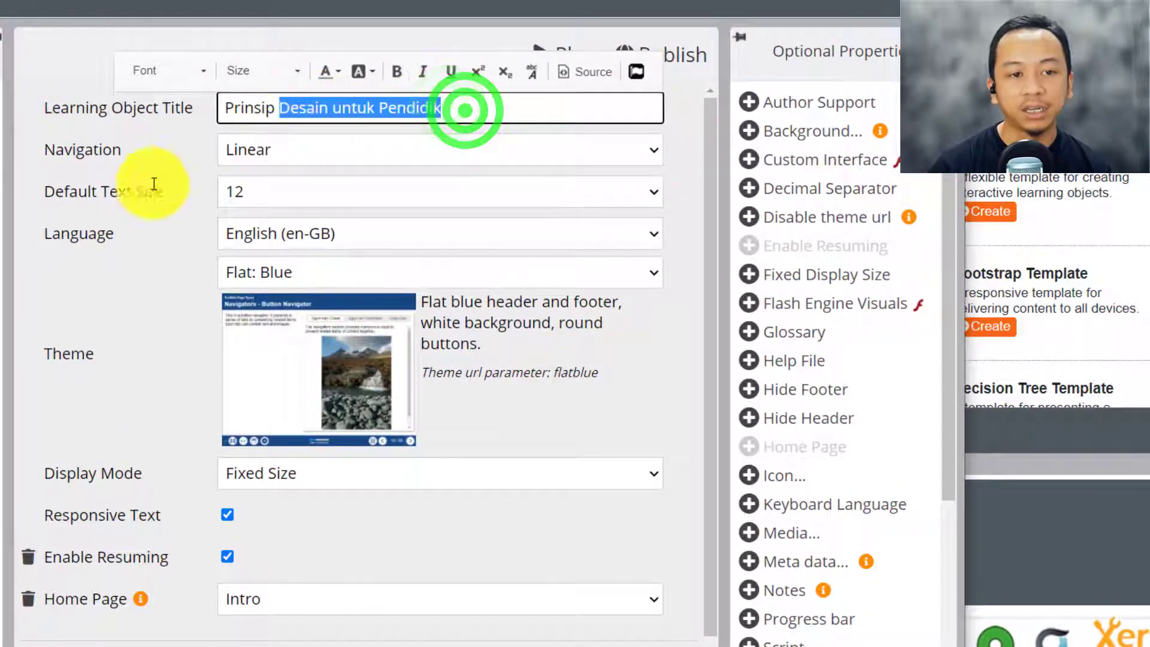
click(116, 235)
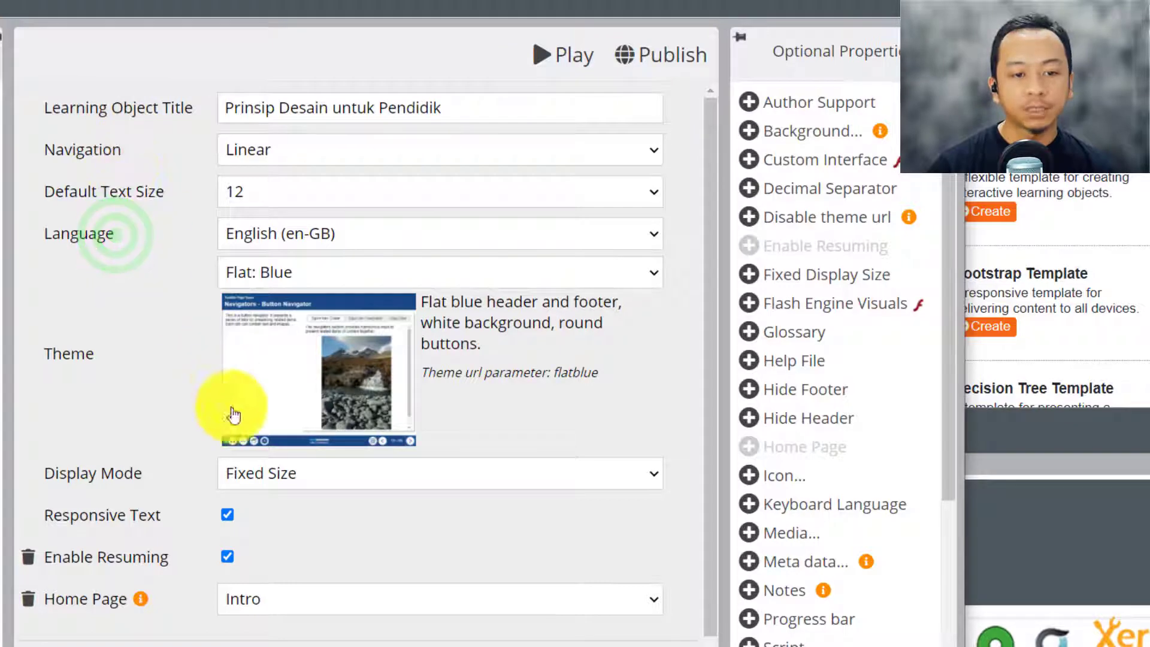
Step: Try the themes Dark: Blue Grey and Flat: Orange and Purple on the project
click(286, 482)
click(300, 473)
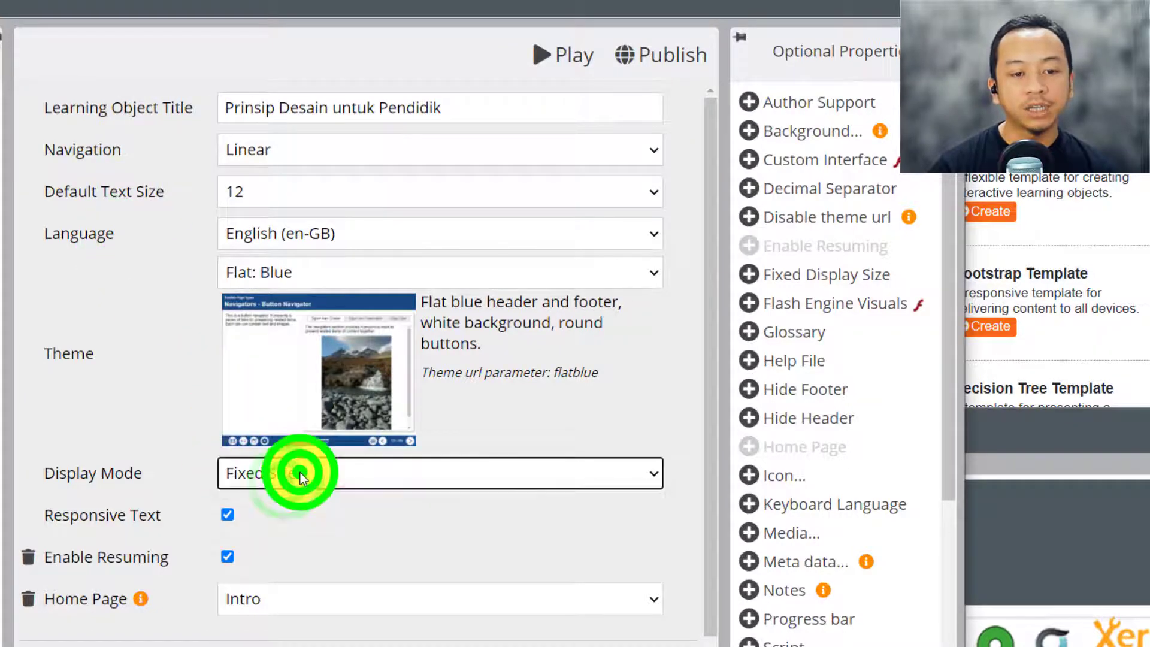
click(301, 271)
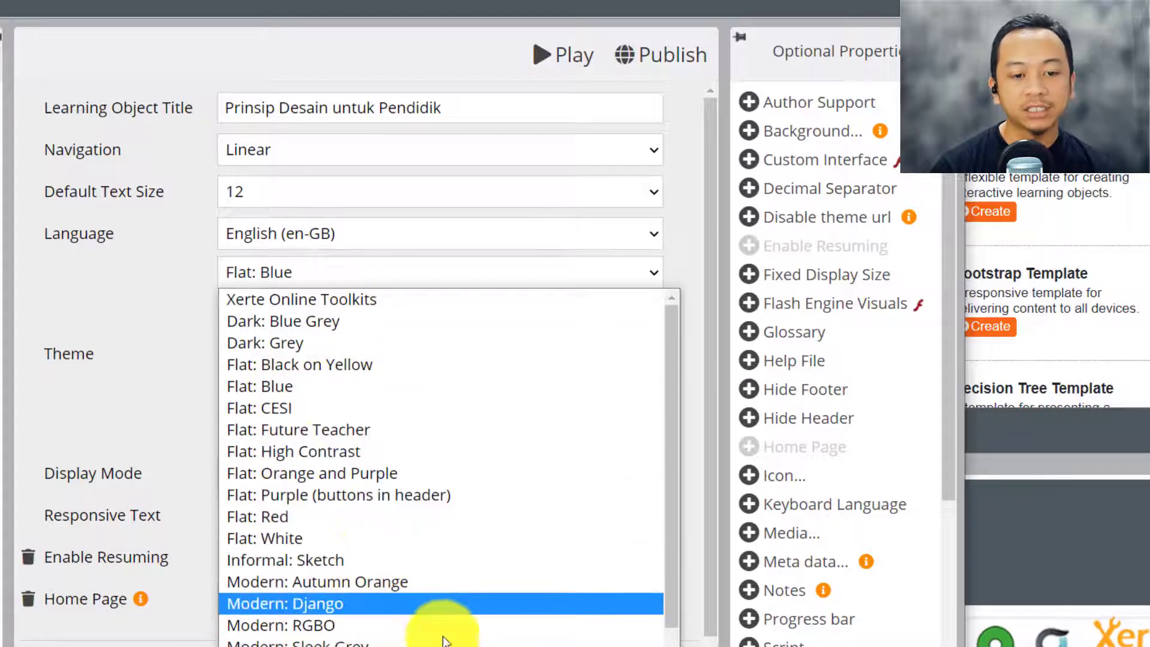
click(389, 321)
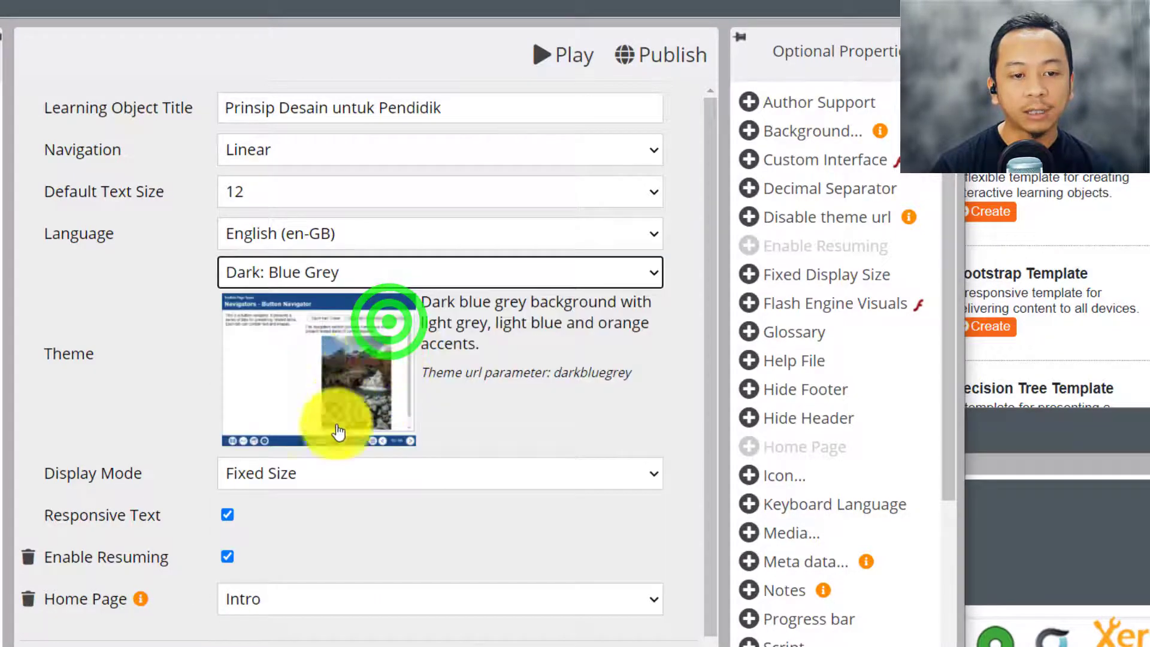
click(342, 267)
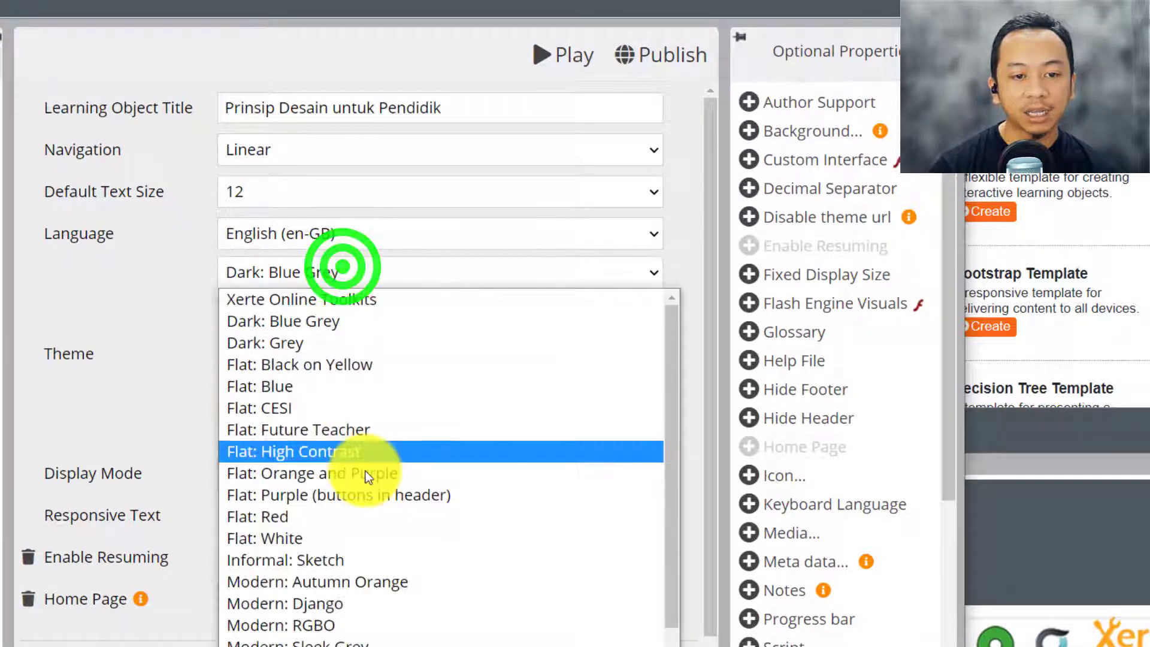
click(366, 471)
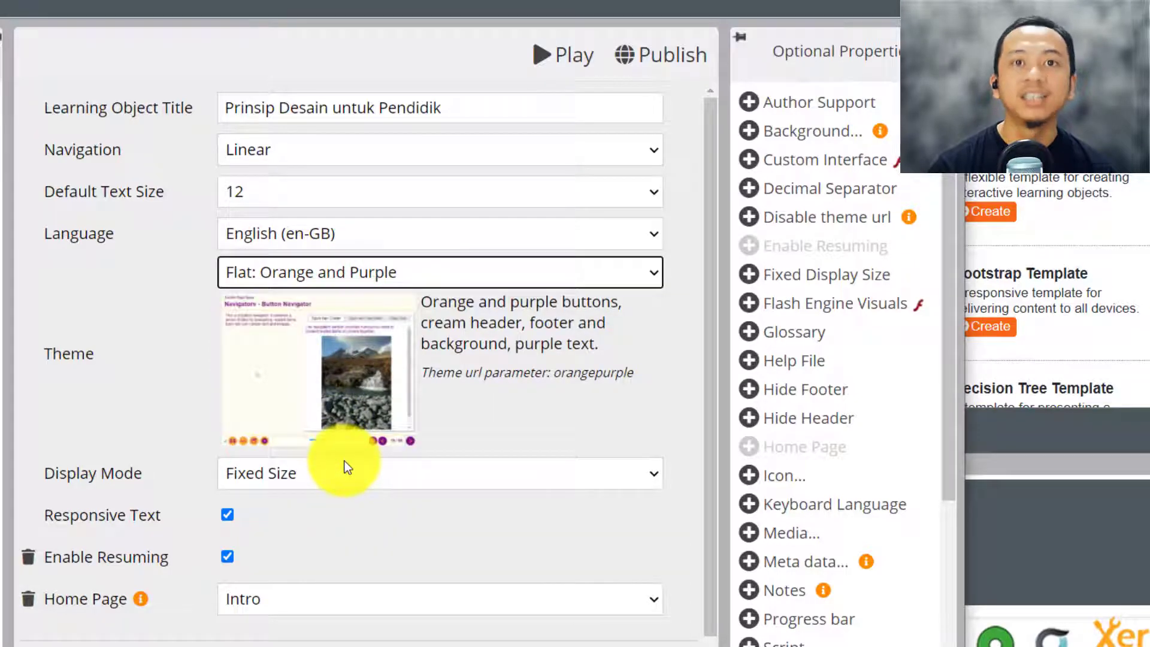
Step: Set the project's theme to Flat: Red
click(319, 264)
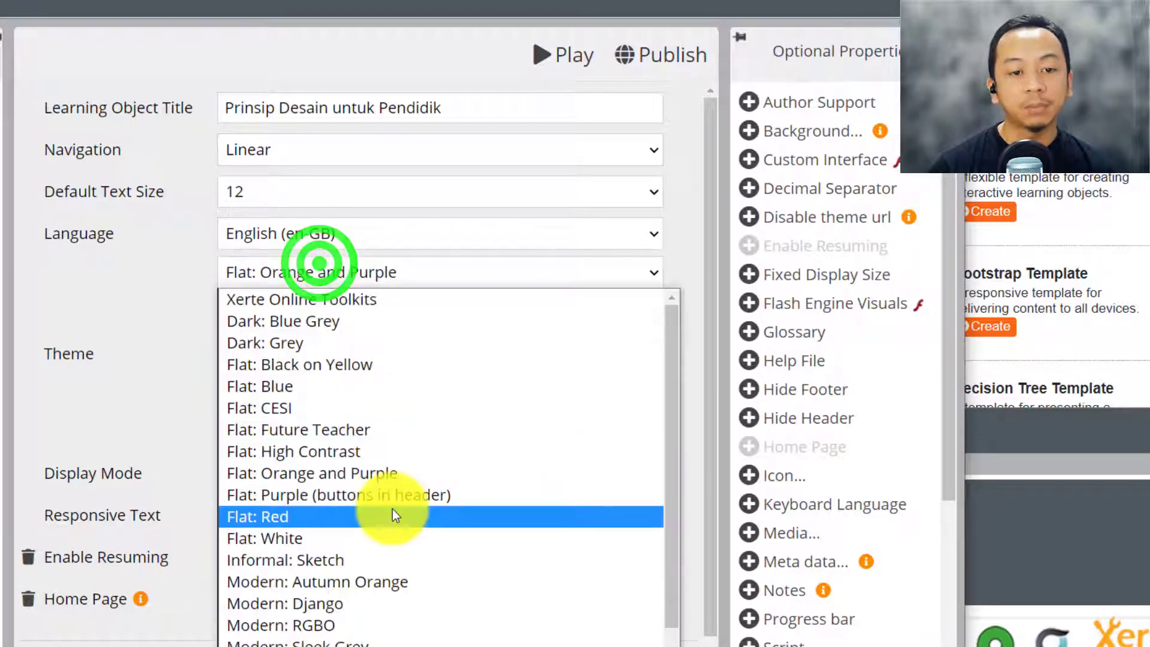
click(391, 512)
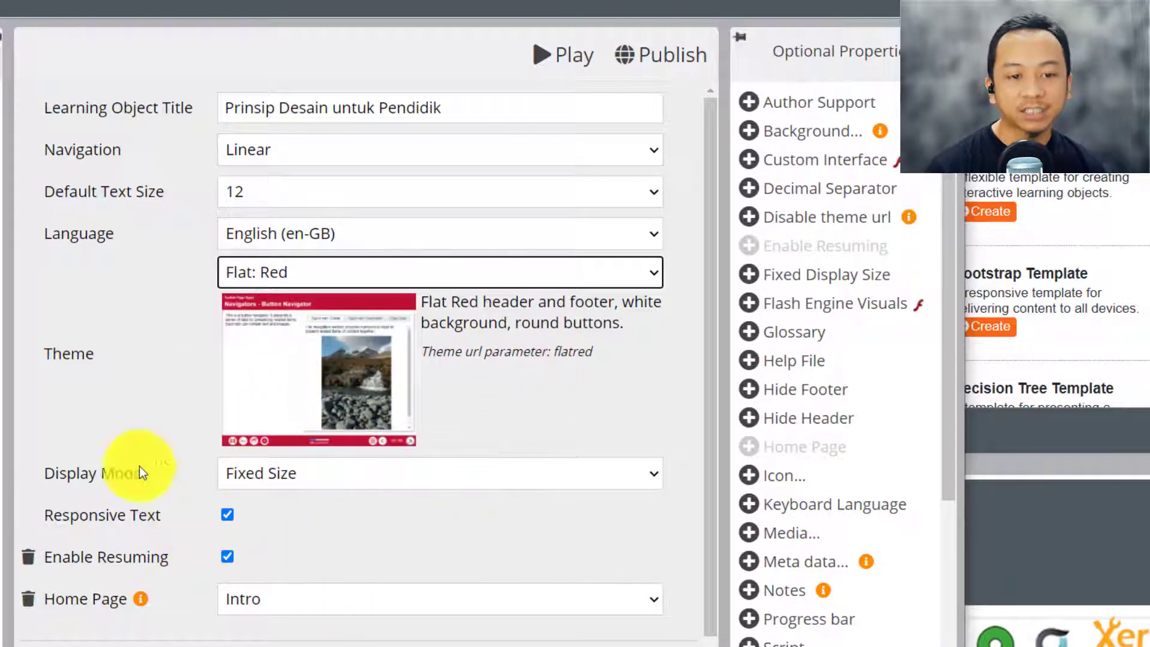
scroll(377, 557, down, 1)
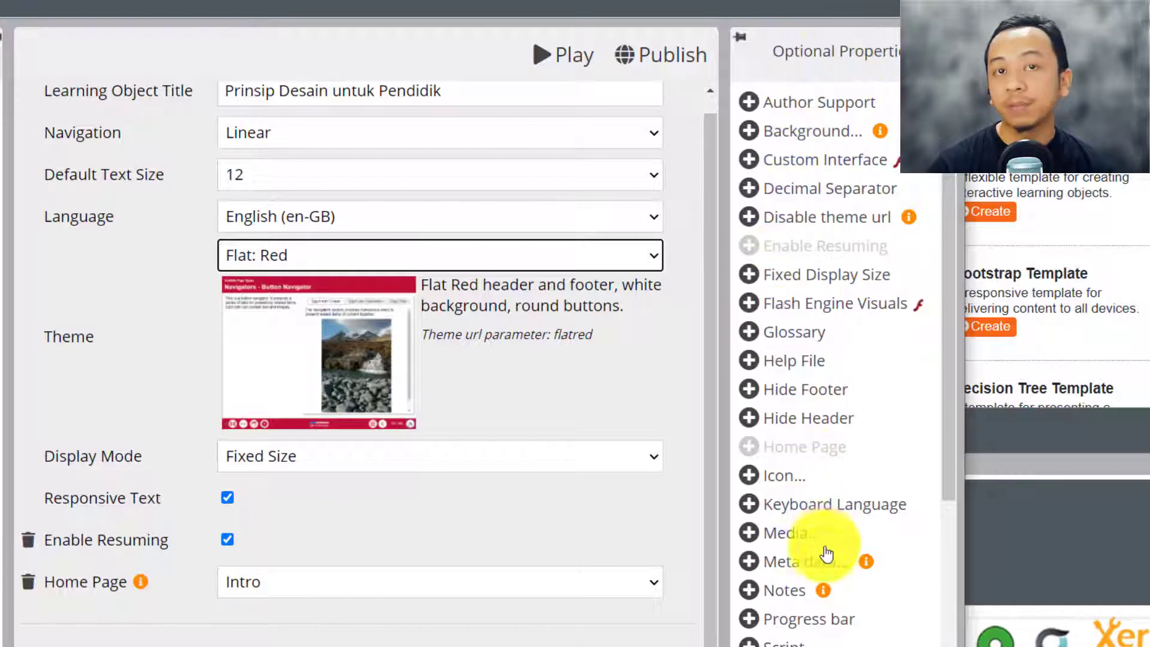
Step: Look through the optional properties available for the project, from Author Support down to Variables
mouse_move(827, 567)
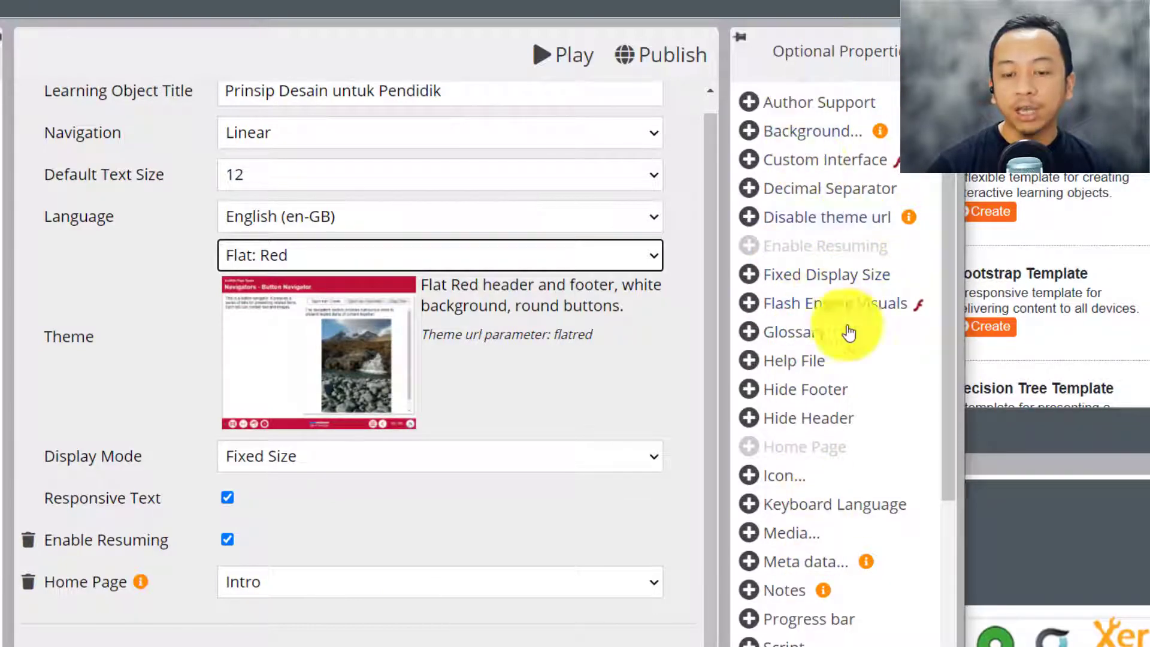
scroll(813, 542, down, 4)
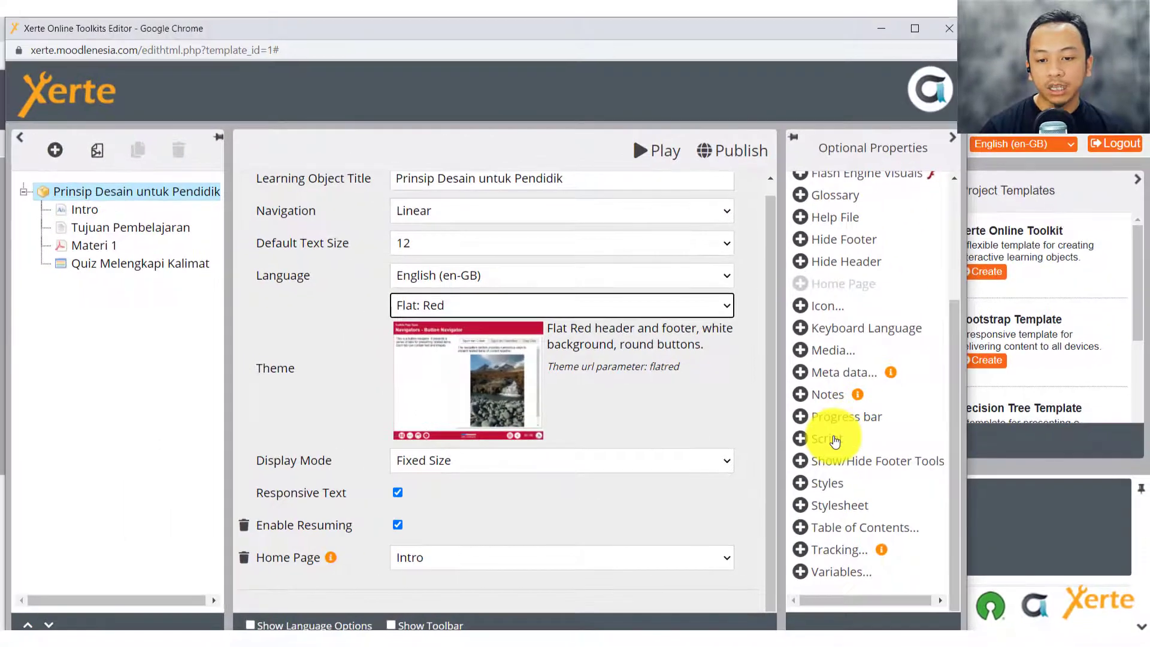
scroll(816, 535, up, 4)
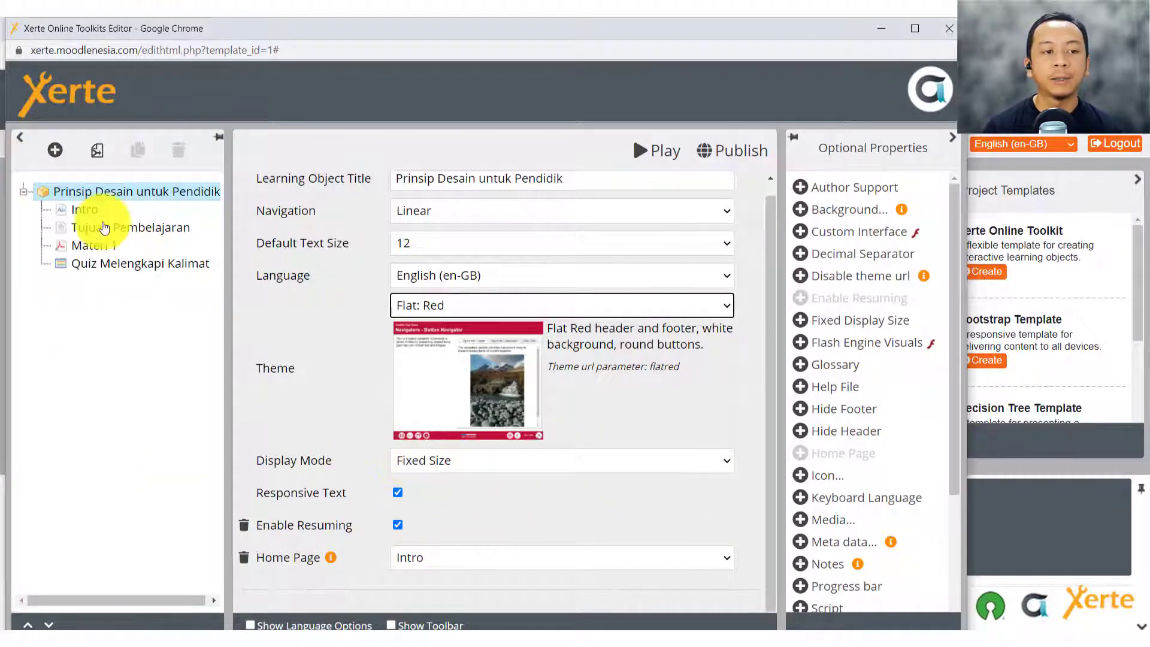
Step: Browse the page types that can be inserted, from Text and Media to Games and Misc, without adding a page
click(55, 151)
mouse_move(78, 187)
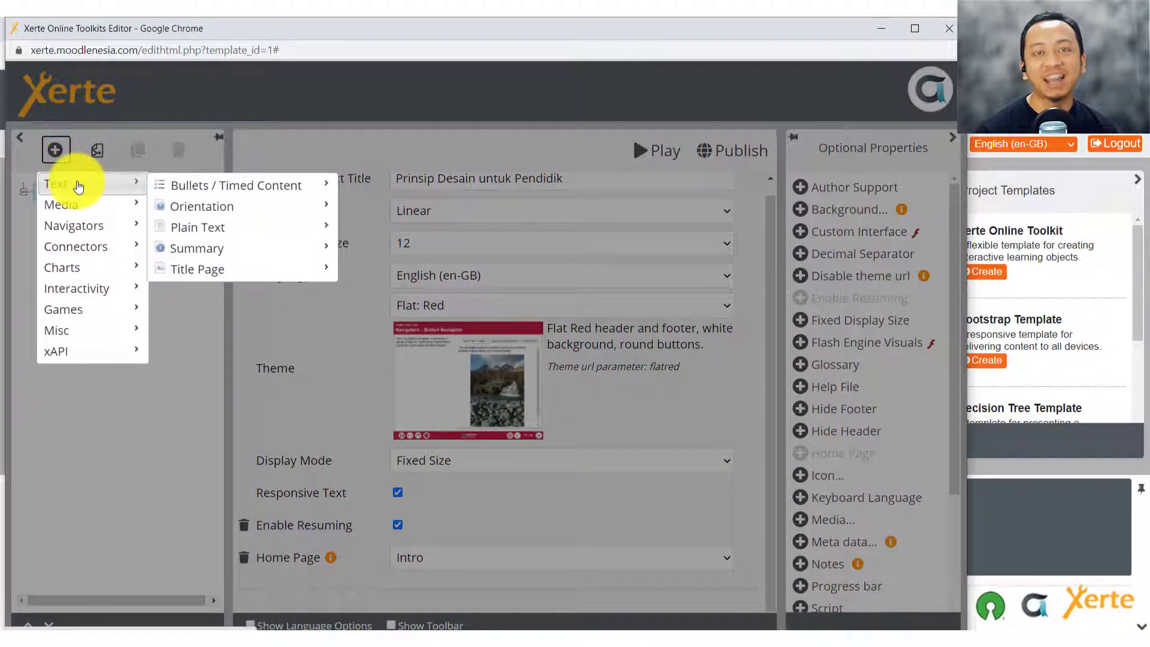
mouse_move(184, 191)
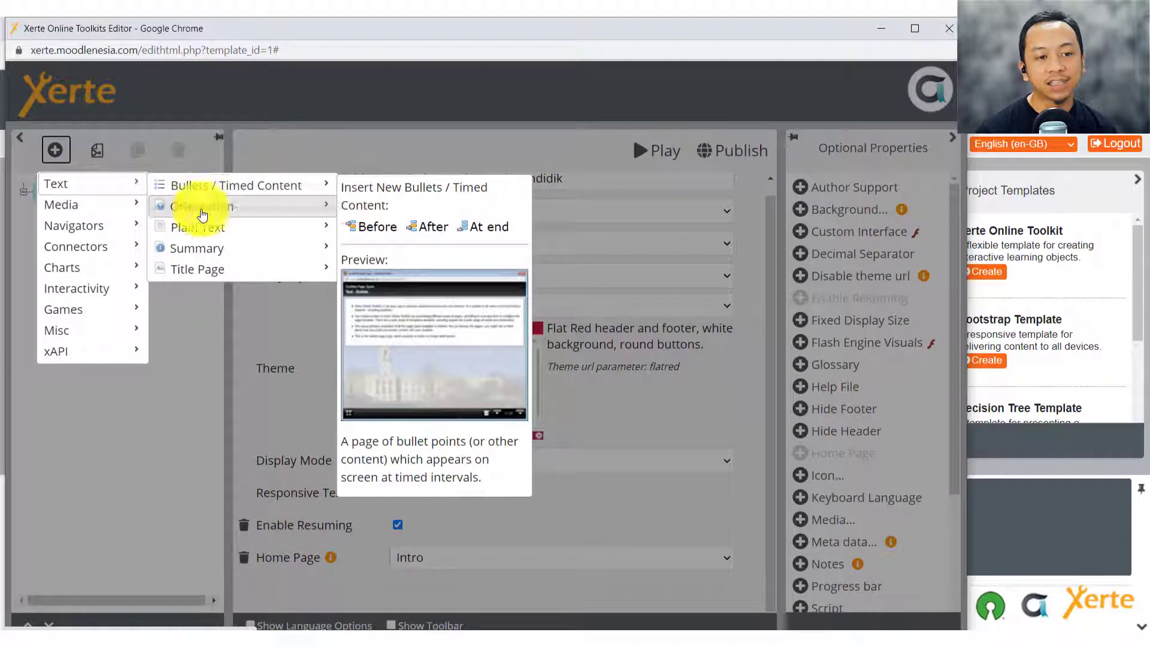
mouse_move(84, 211)
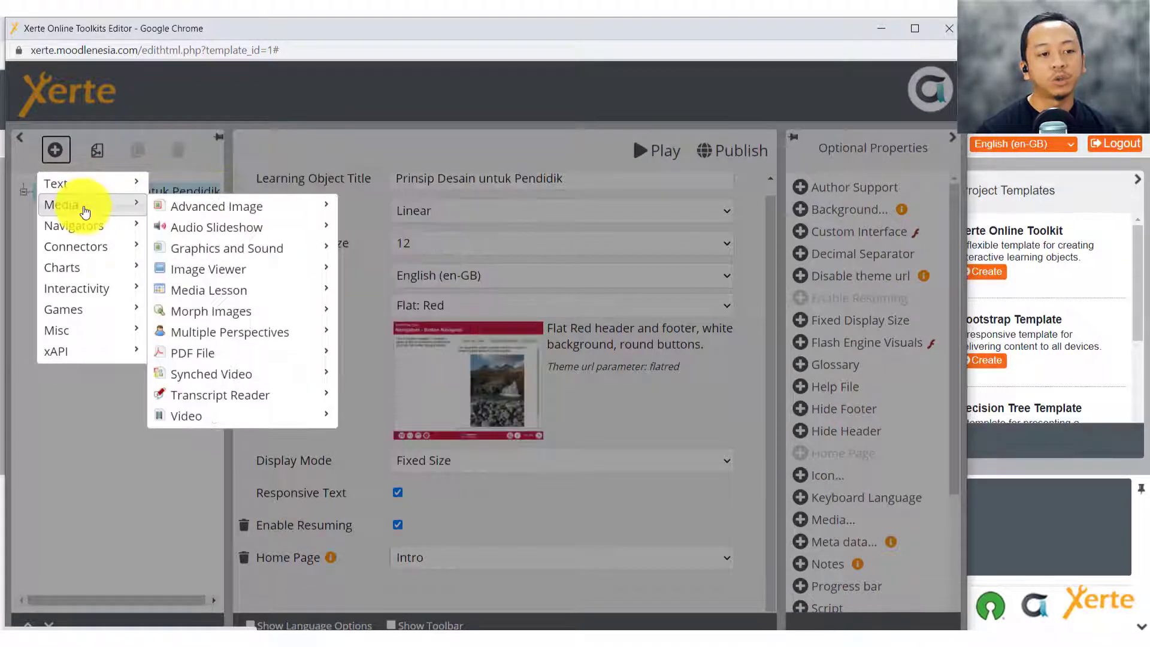
mouse_move(286, 207)
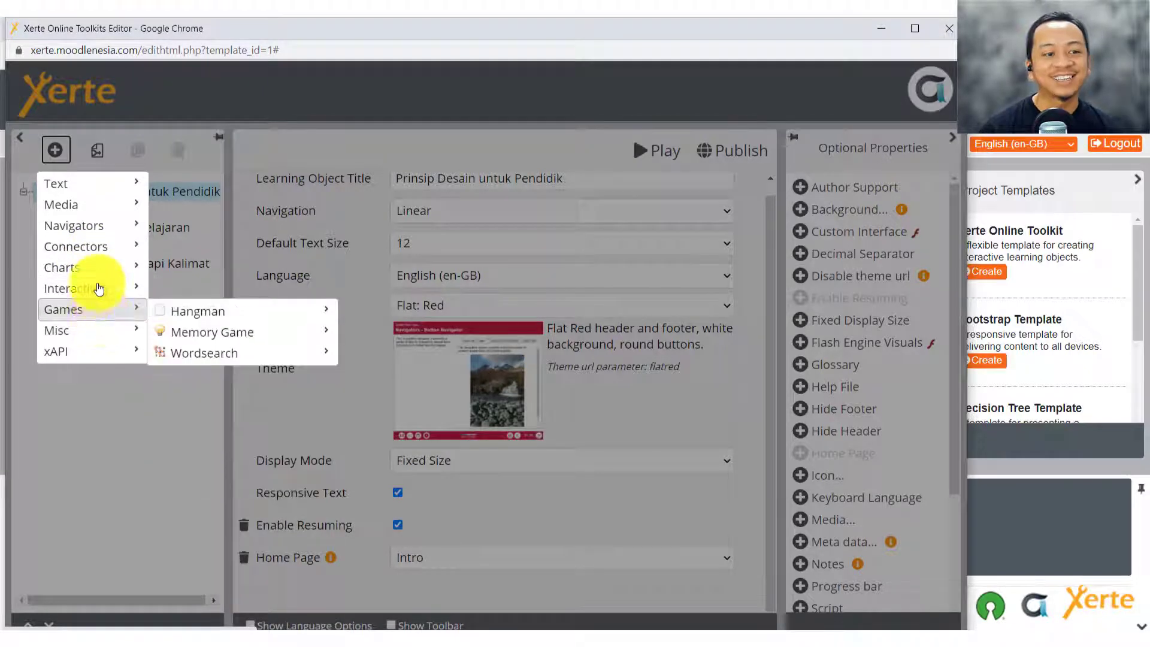
mouse_move(100, 289)
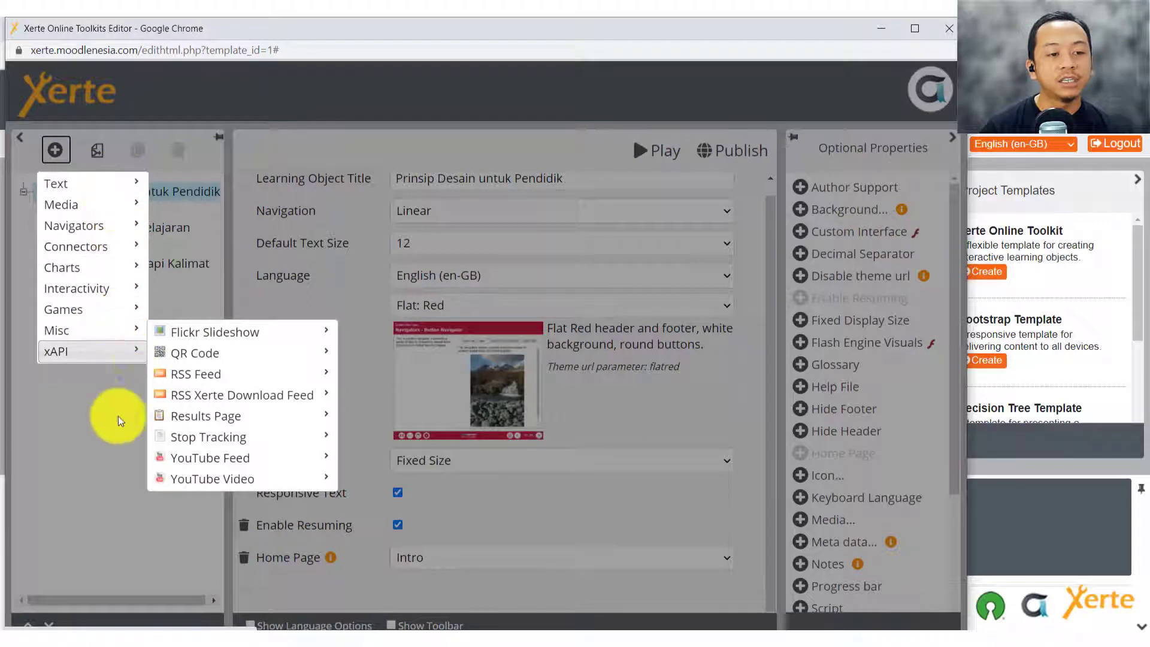
click(144, 458)
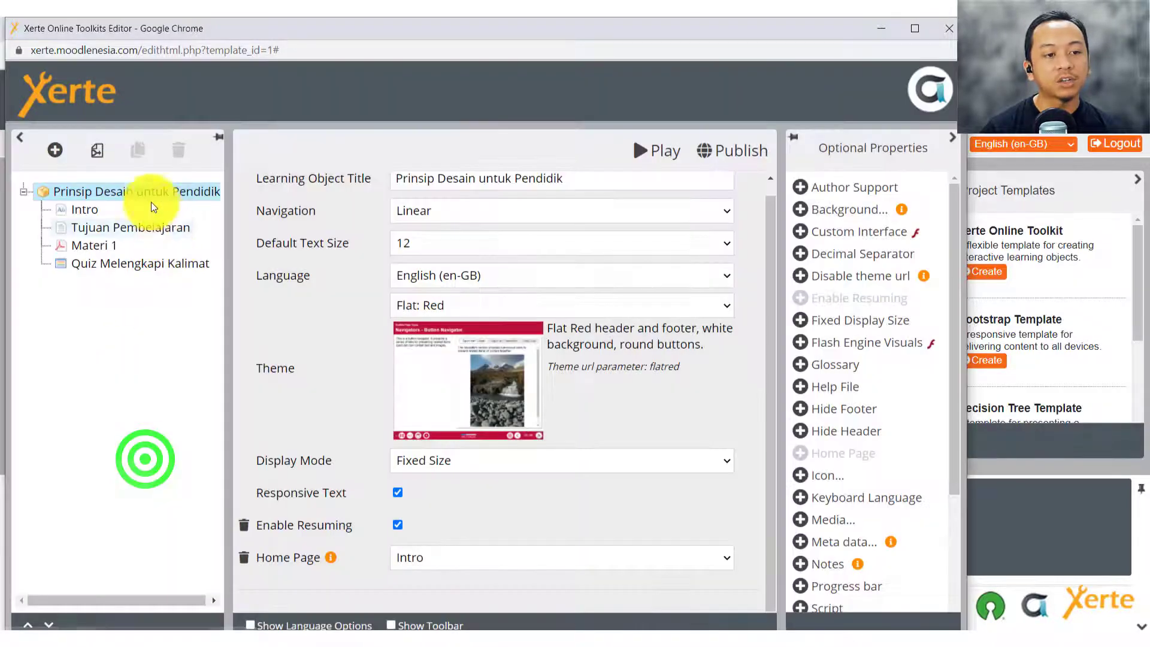
Step: Review the settings of the Intro title page and the text of the Tujuan Pembelajaran page
click(81, 209)
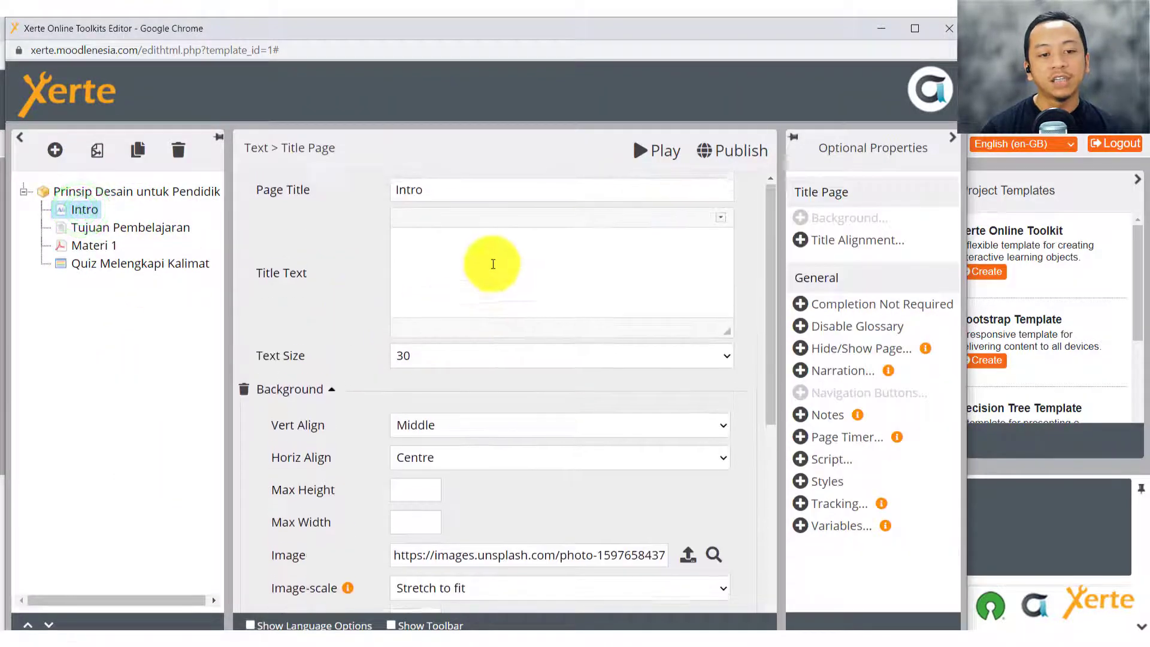
scroll(590, 308, down, 7)
scroll(605, 298, up, 7)
drag(627, 241, 386, 241)
click(148, 228)
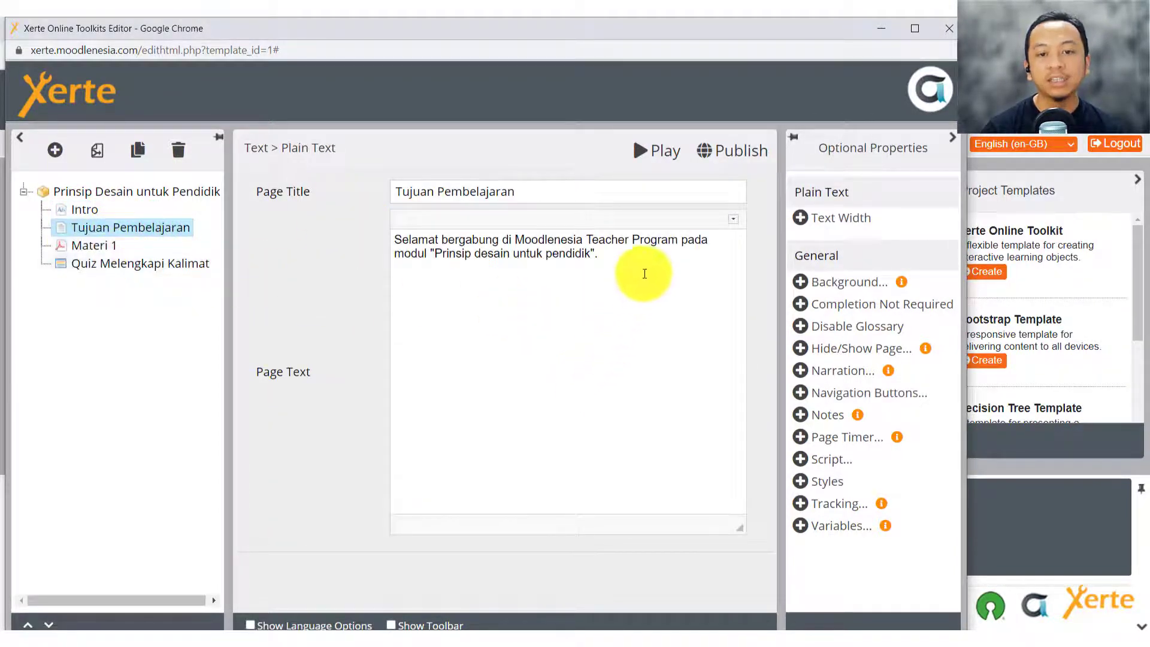
Step: Review the PDF file, narration, page text and page timer settings of the Materi 1 page
click(79, 244)
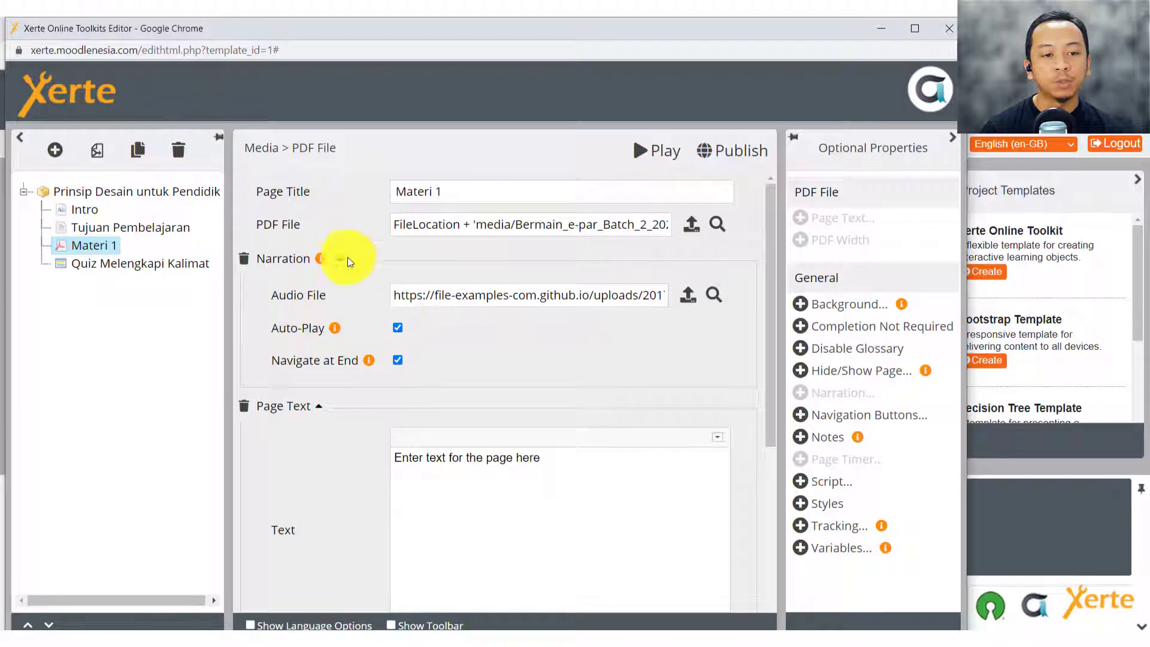
click(559, 225)
scroll(449, 278, down, 1)
scroll(599, 251, up, 1)
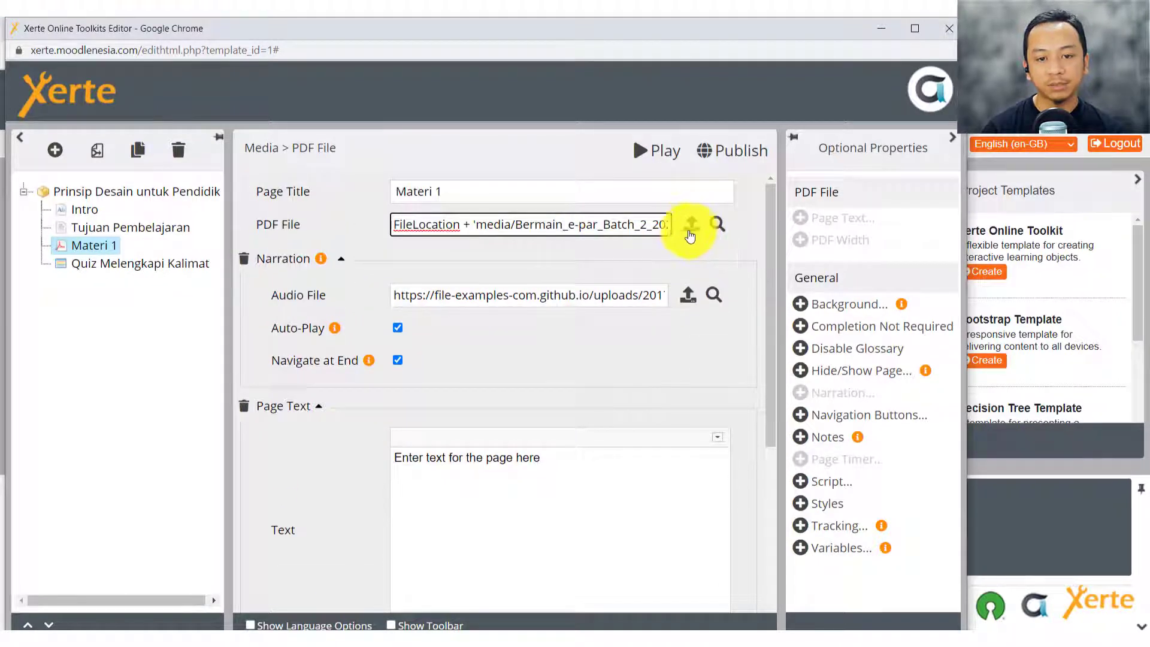
scroll(419, 389, down, 4)
click(541, 257)
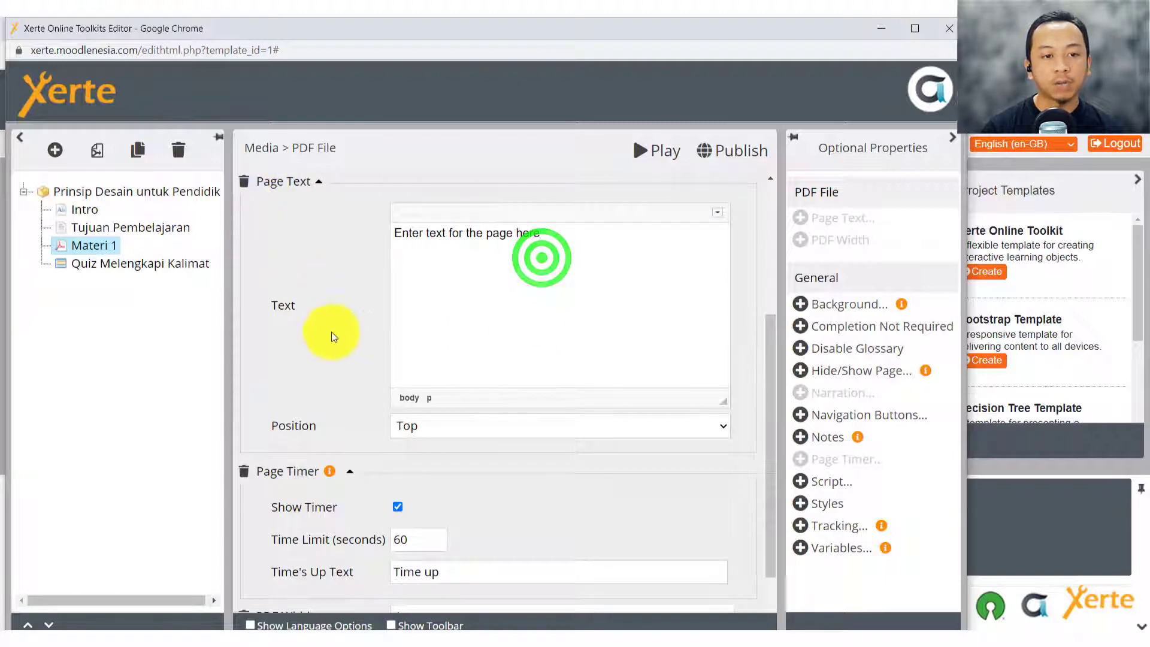
scroll(368, 374, down, 1)
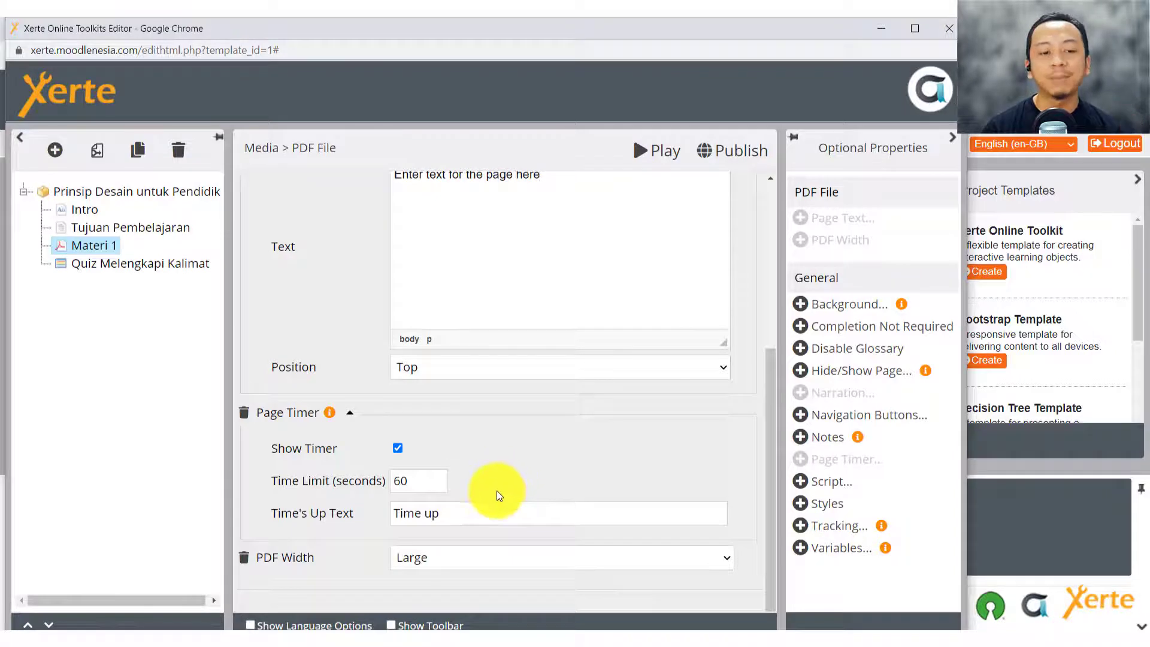
scroll(496, 487, up, 5)
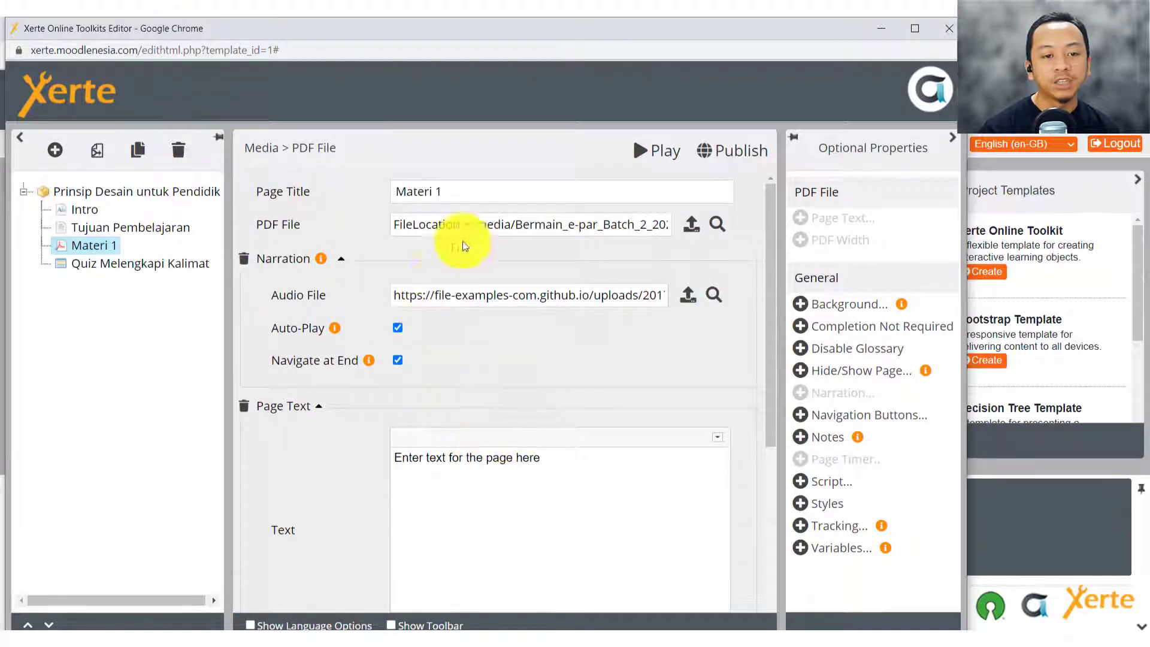
Step: Inspect the Quiz Melengkapi Kalimat page and check the other page types that can be inserted, such as Games and Misc
click(118, 263)
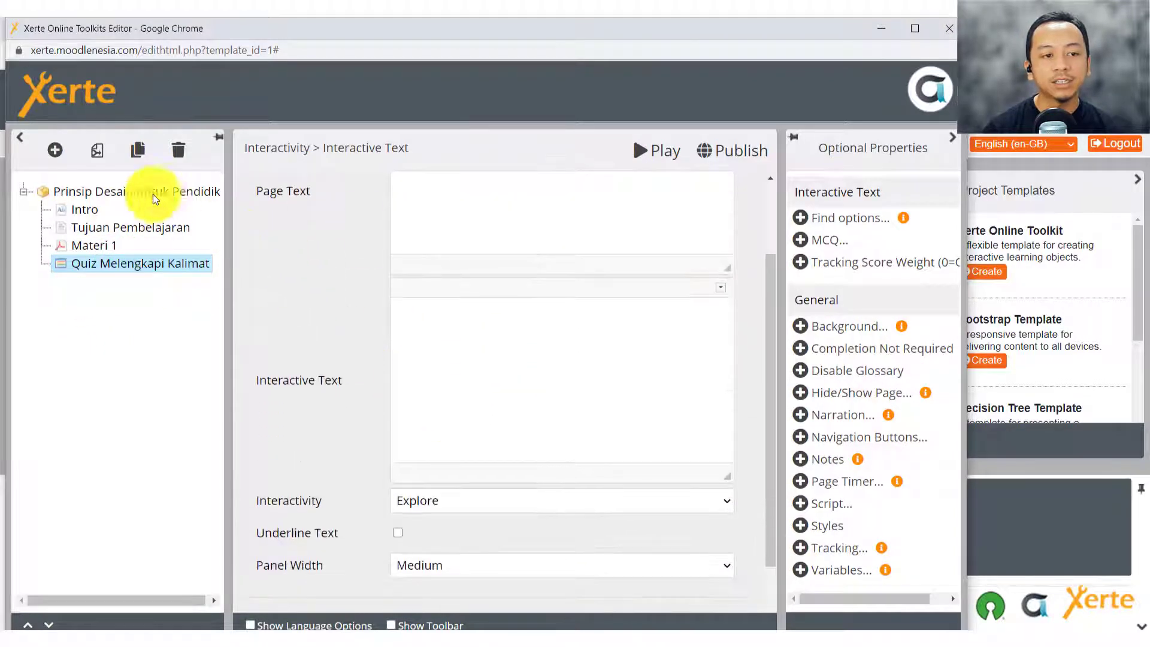
click(55, 150)
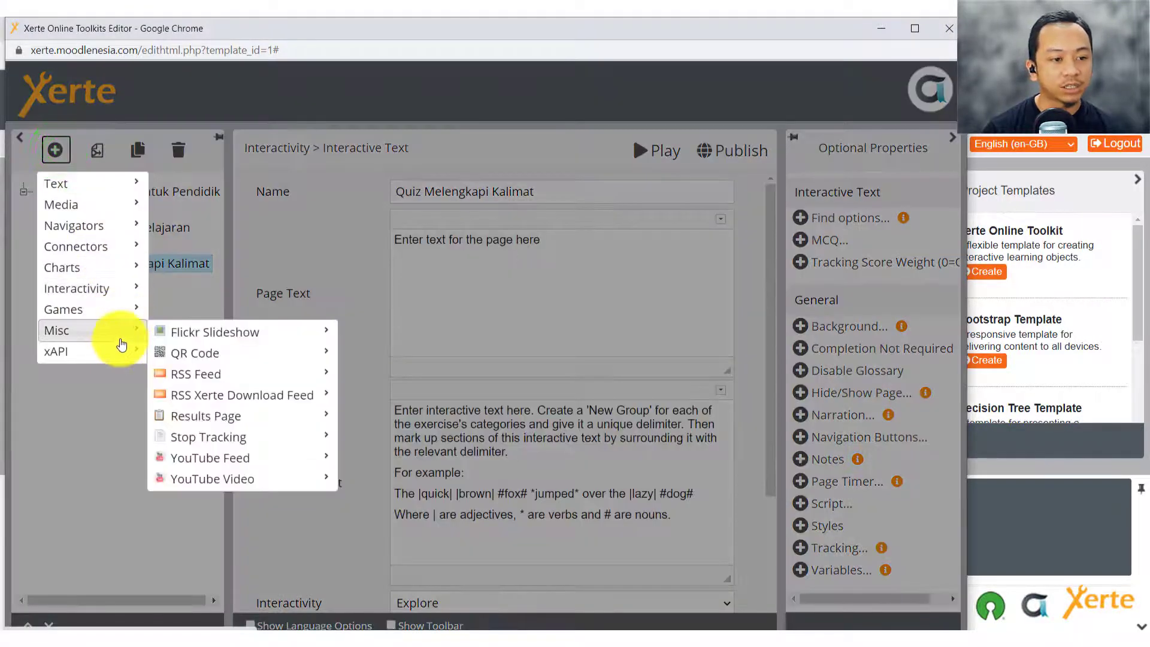
mouse_move(118, 306)
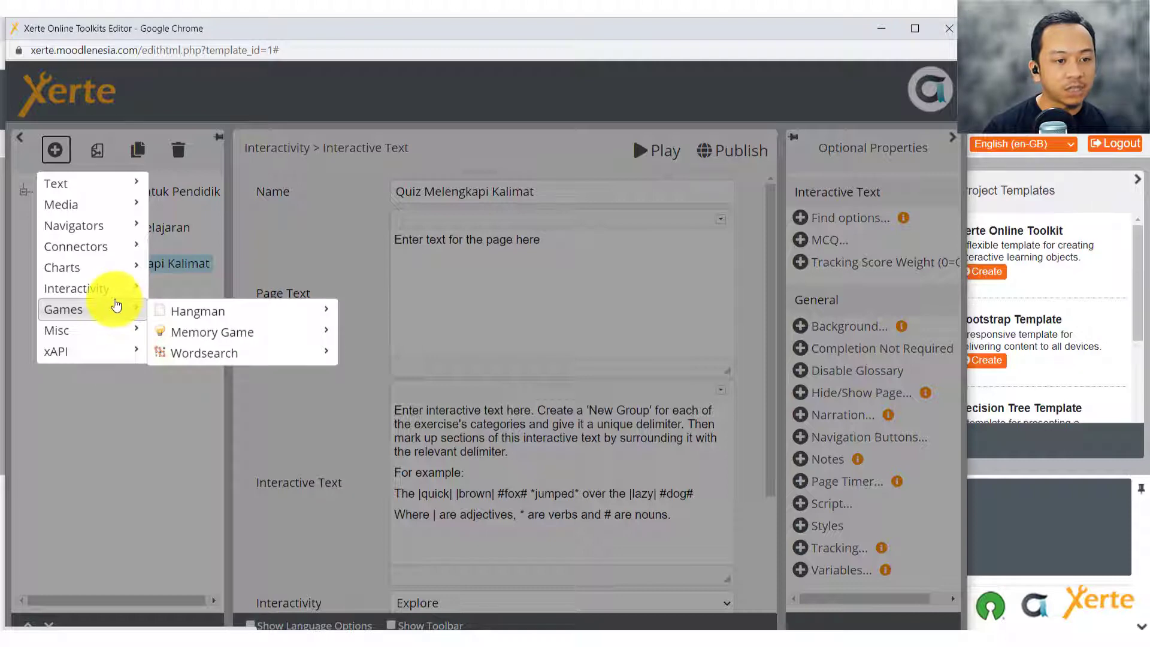
mouse_move(282, 556)
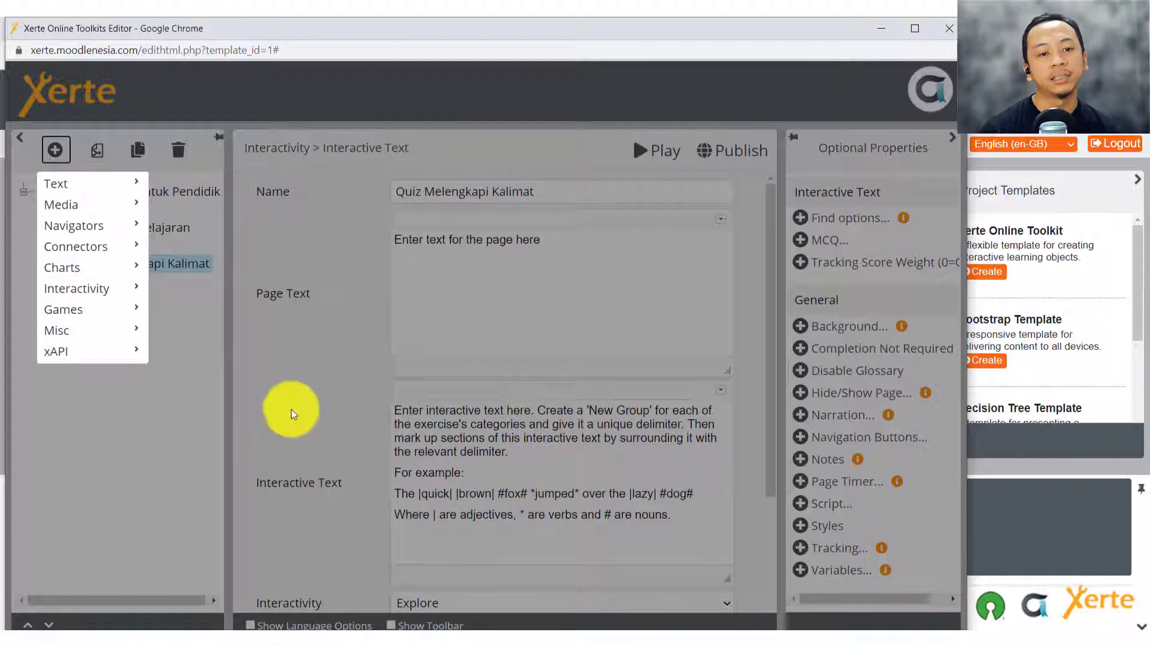
click(303, 387)
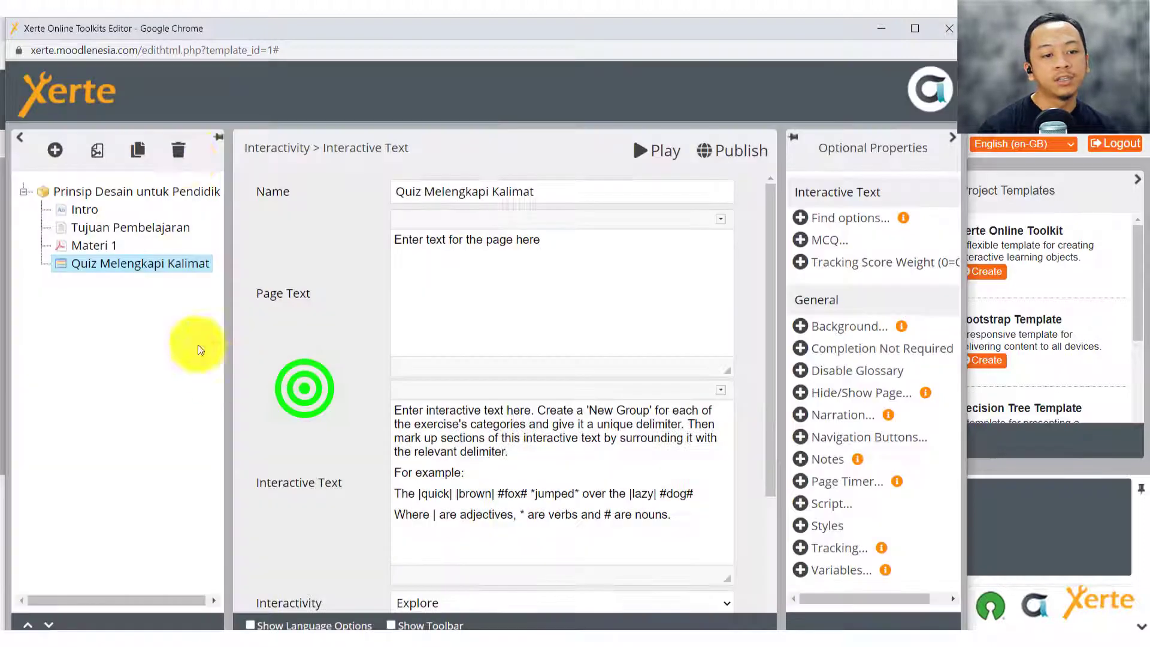
Step: Preview the project from Intro through the Materi 1 PDF to the Quiz Melengkapi Kalimat page, and close the preview
click(666, 151)
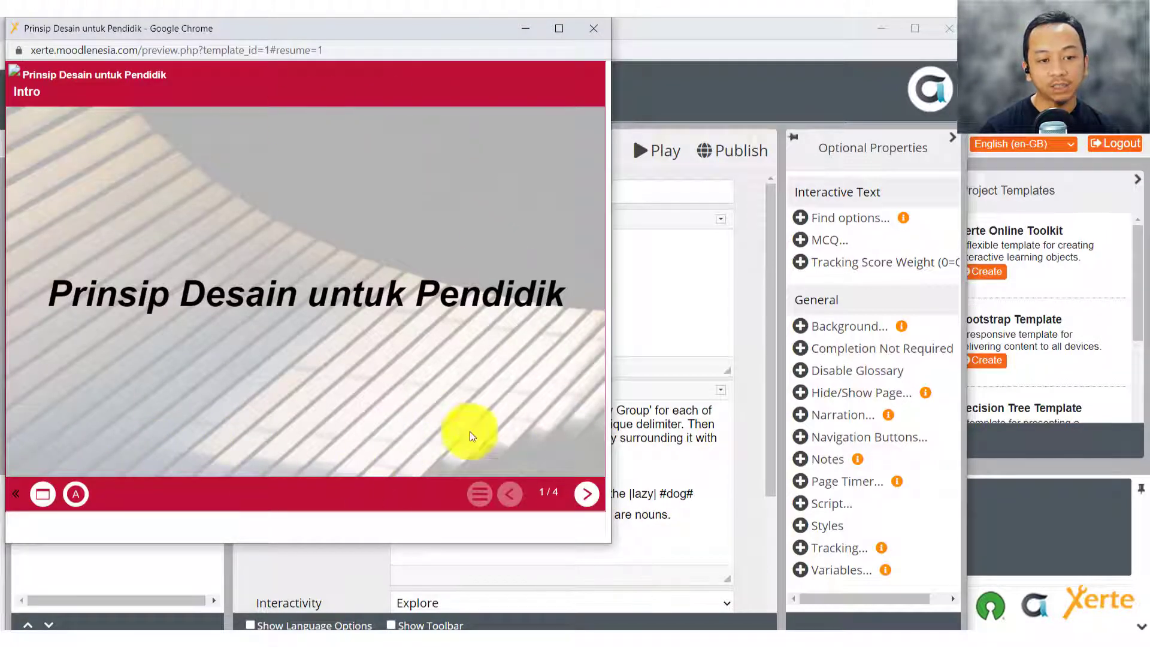
click(592, 491)
click(585, 493)
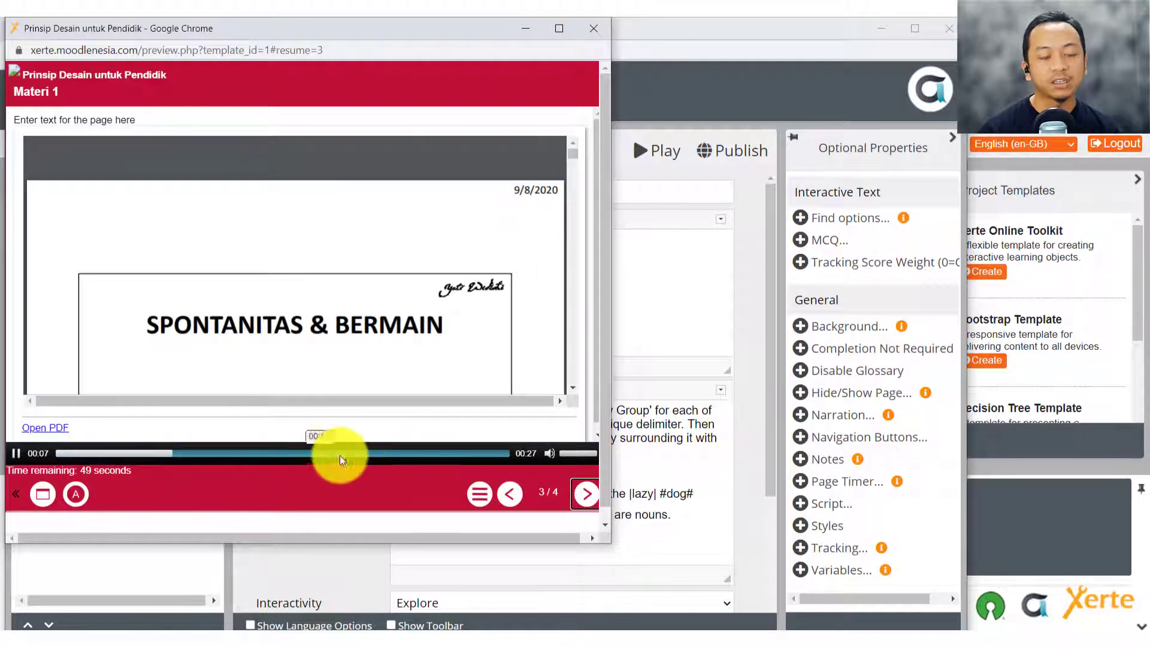
scroll(432, 318, down, 5)
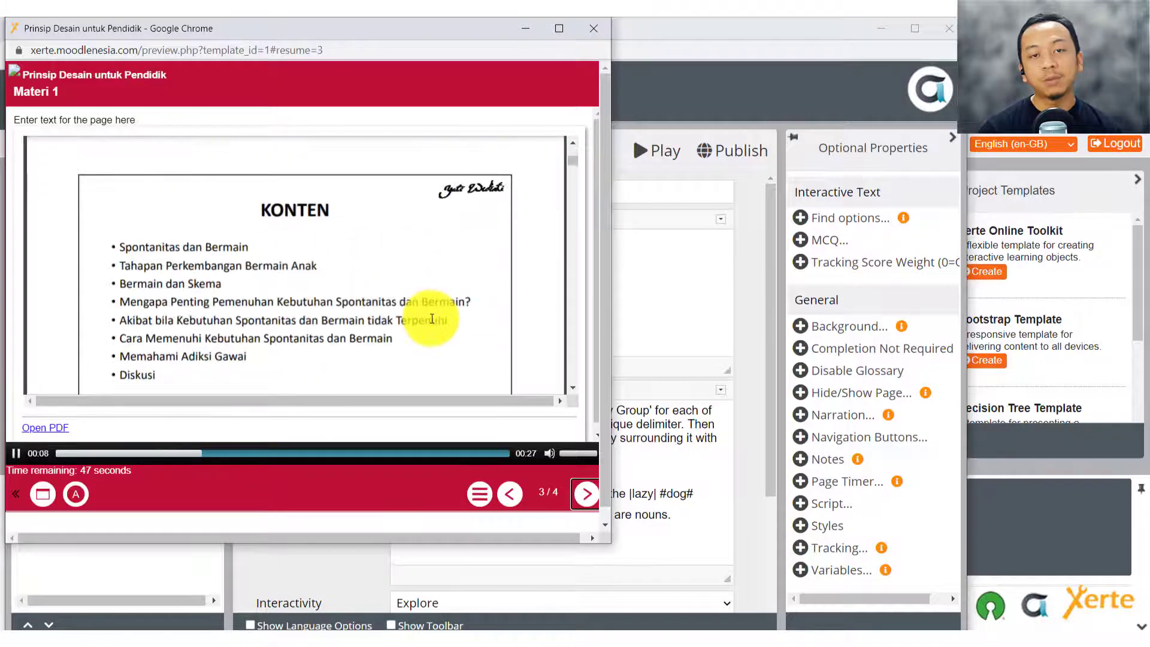
scroll(426, 346, down, 5)
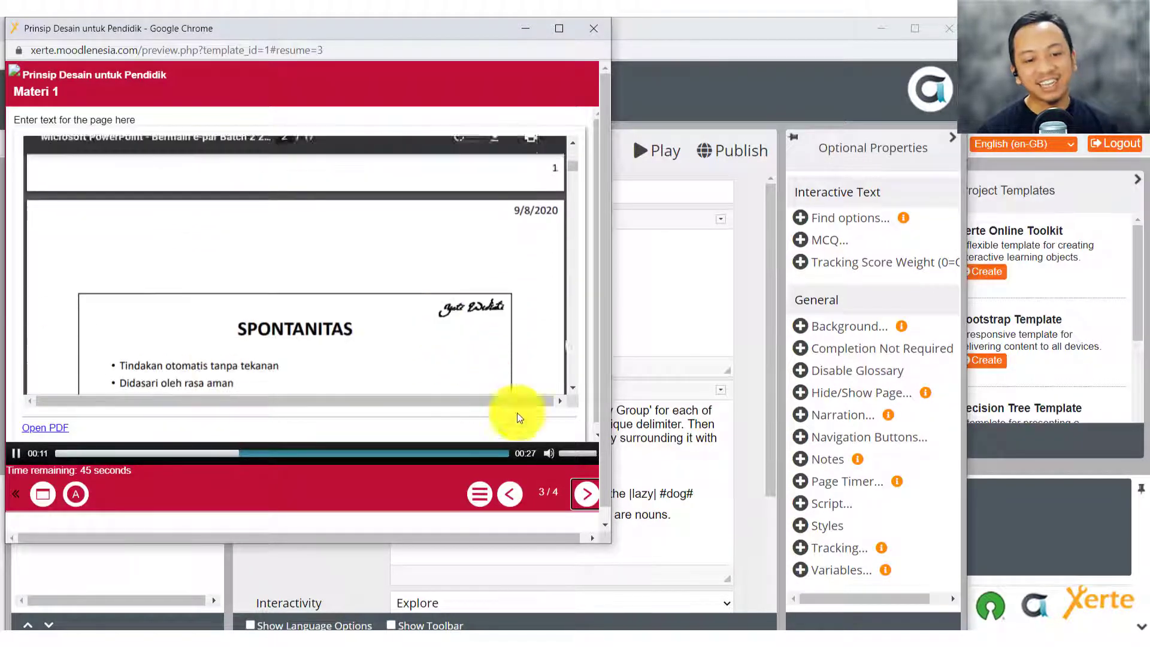
click(589, 496)
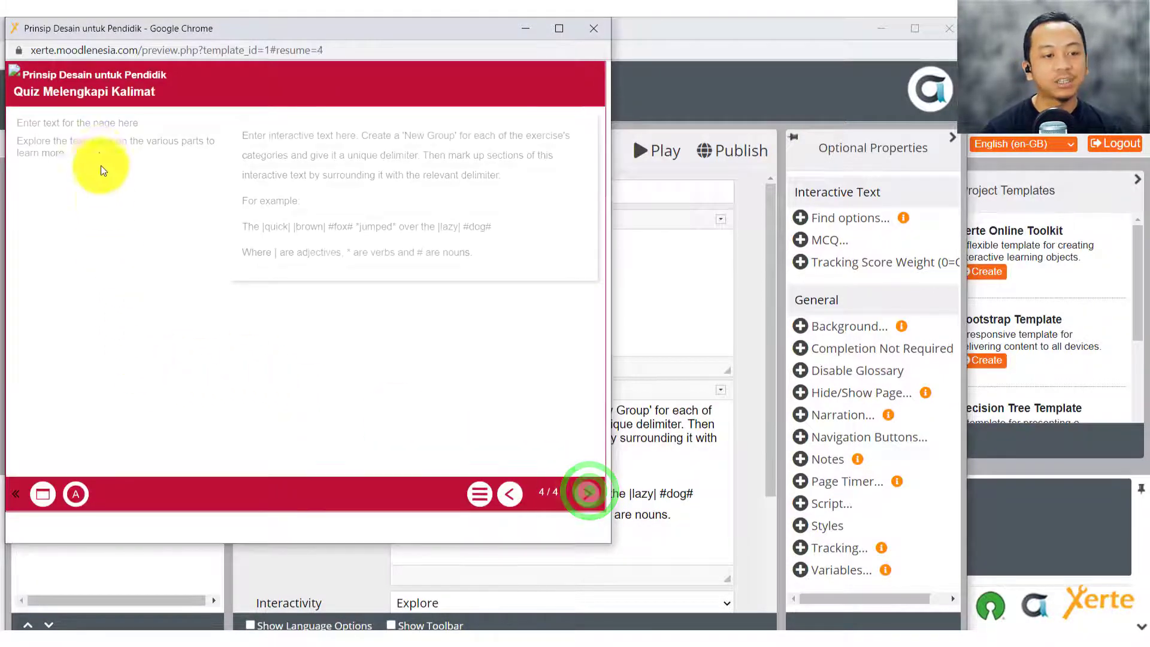
click(592, 30)
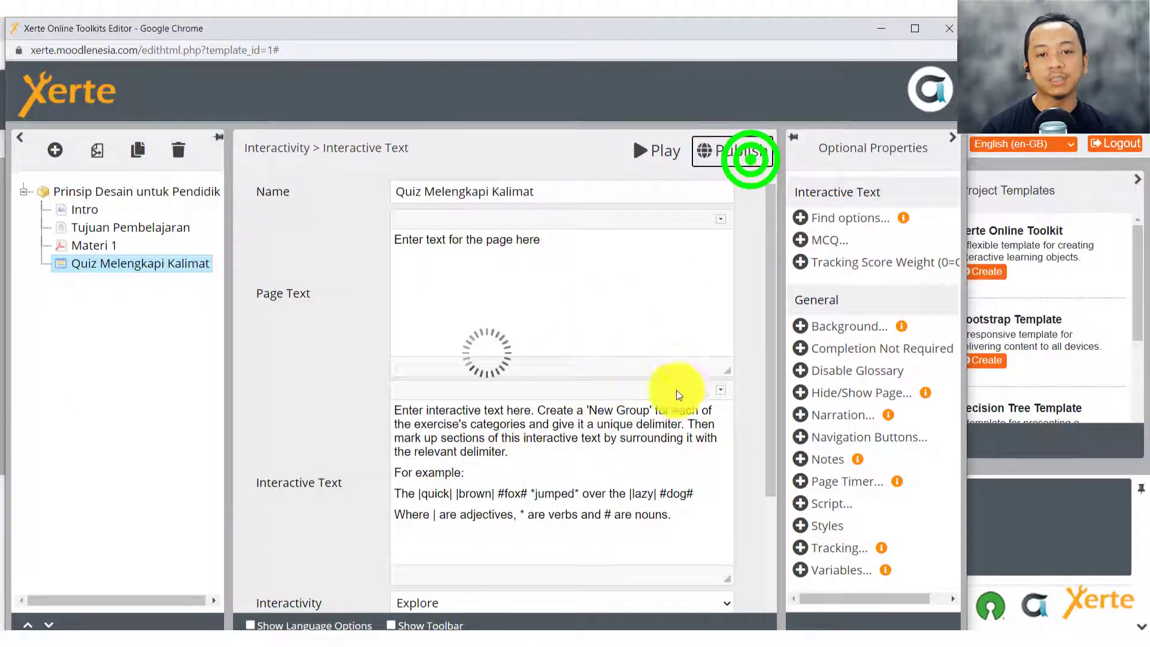
Step: Close the project editor, and look through the activities of the Kalkulus I course in Moodle
click(942, 35)
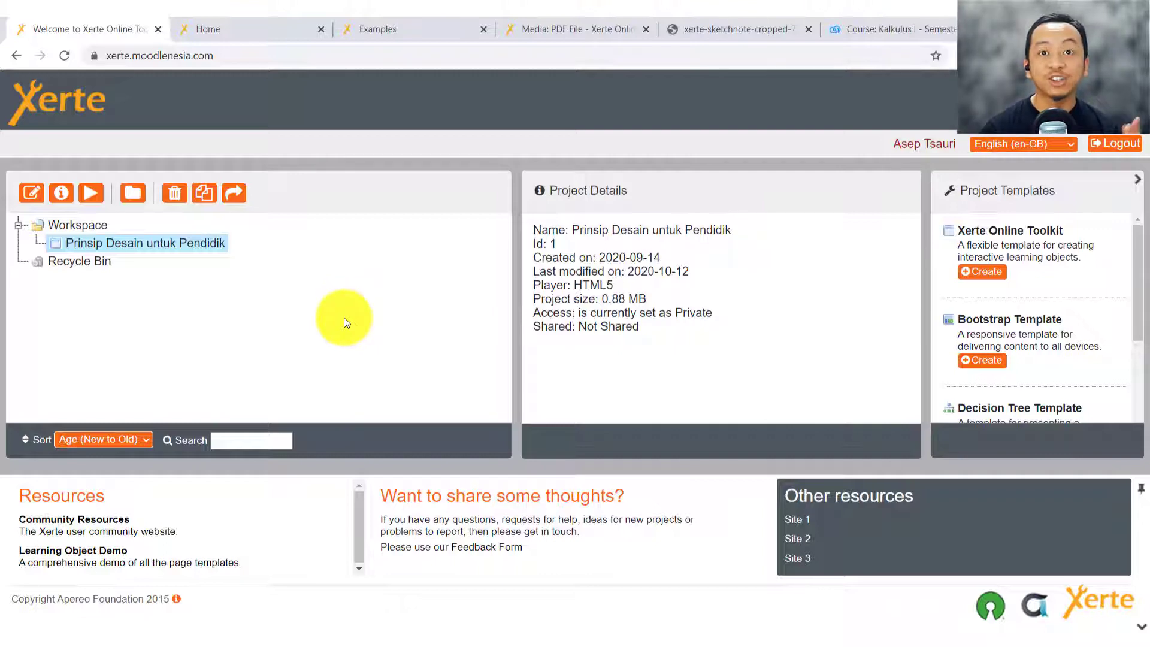
click(873, 26)
scroll(510, 419, down, 6)
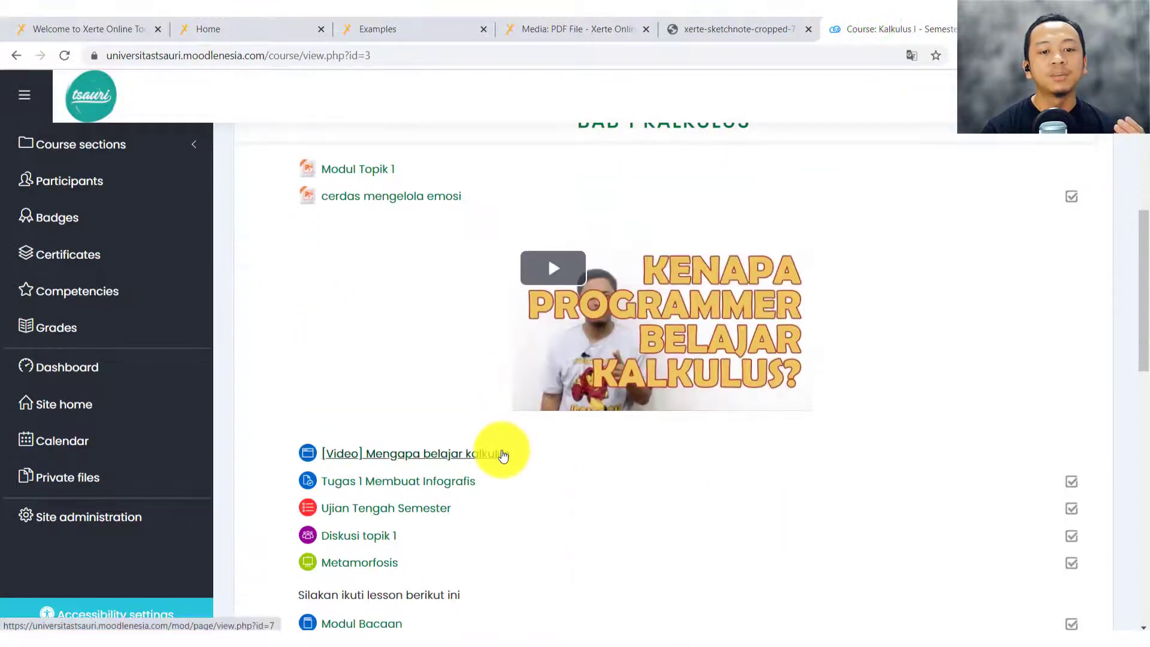
scroll(512, 427, down, 3)
scroll(504, 456, up, 10)
scroll(504, 456, up, 1)
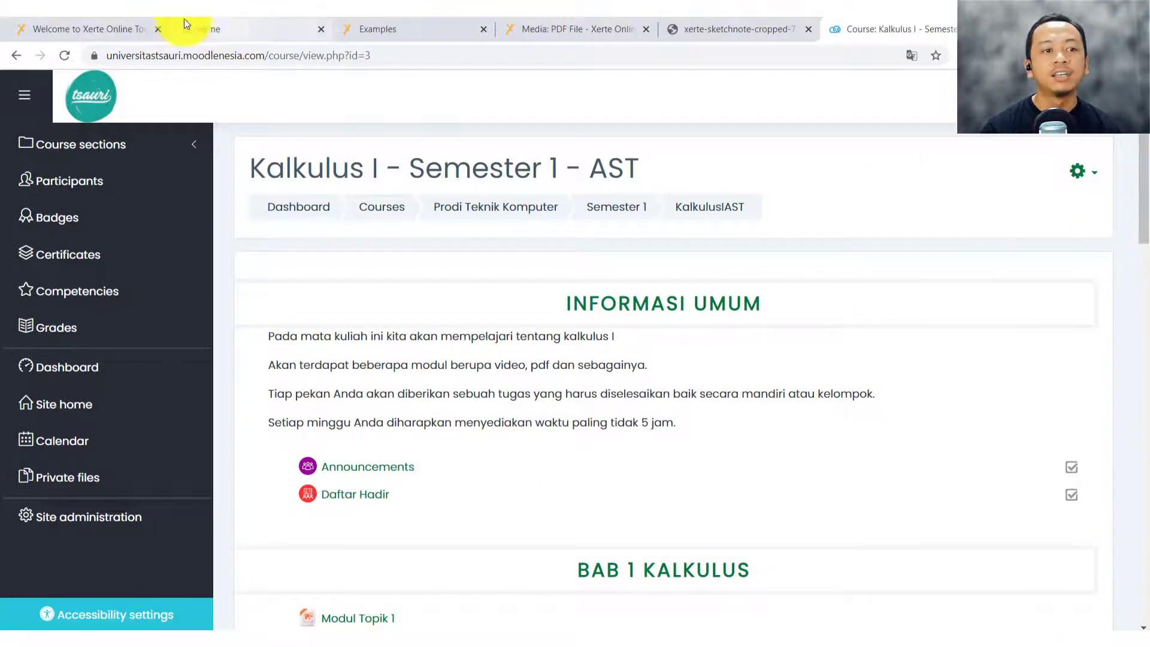
Step: Look over the open Xerte website pages and the Xerte sketchnote image, and return to the Xerte workspace
click(242, 35)
click(405, 30)
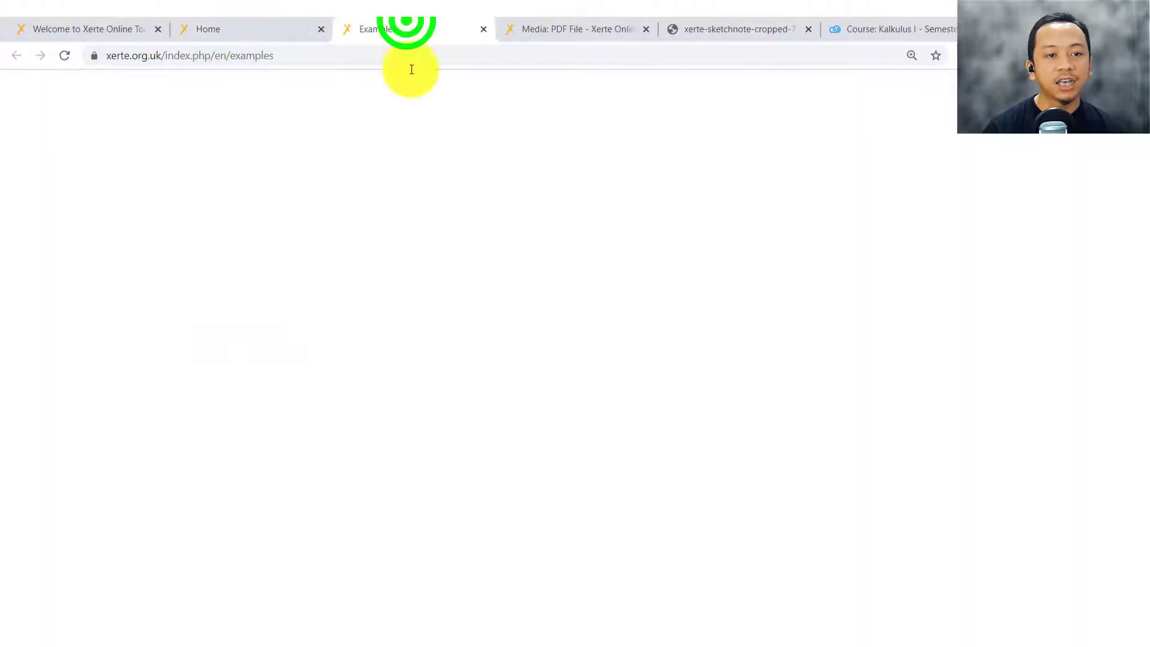
click(545, 32)
click(690, 30)
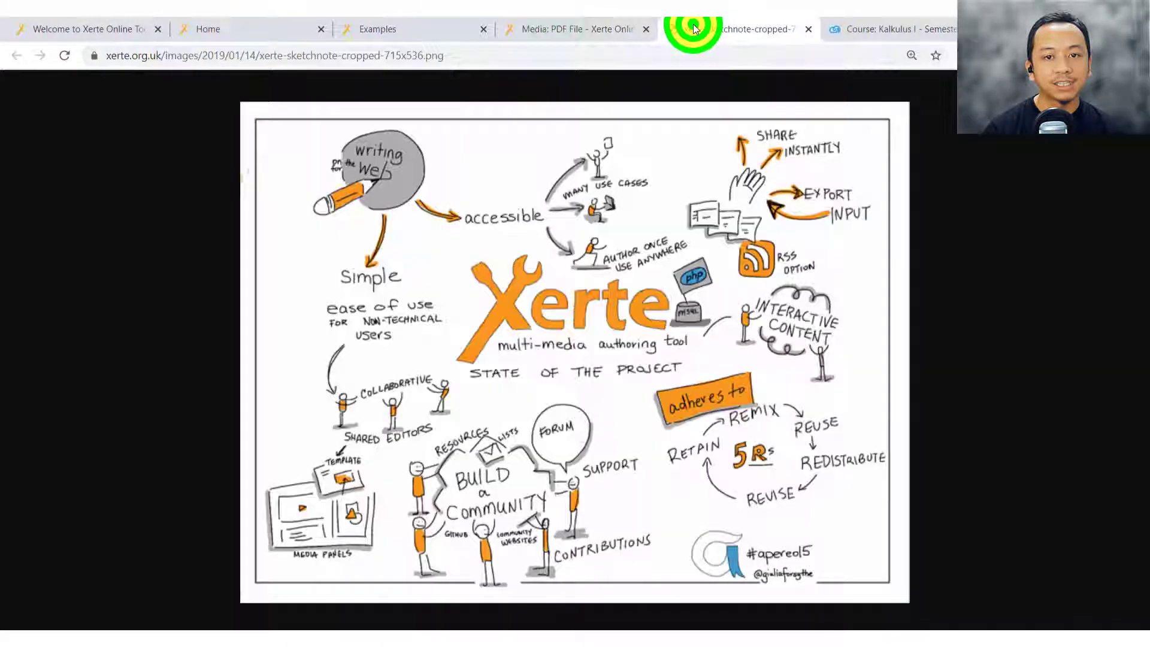
click(72, 24)
click(120, 99)
click(322, 315)
click(171, 356)
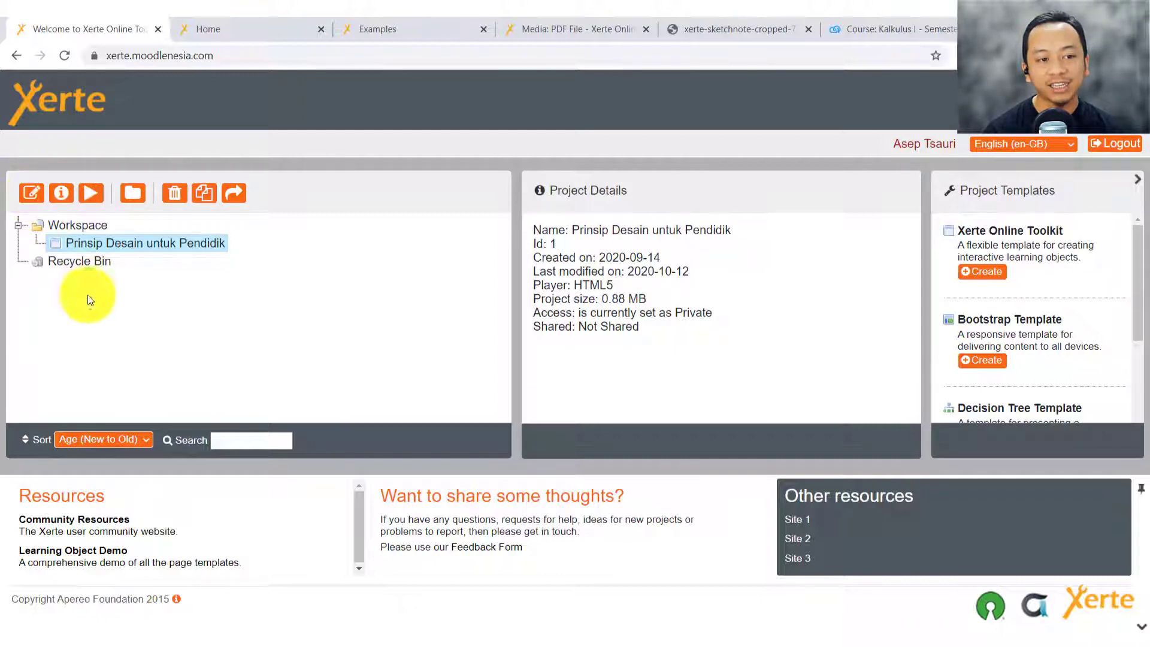
Step: Export Prinsip Desain untuk Pendidik as a SCORM 1.2 package from its project properties, and close the properties window
click(60, 197)
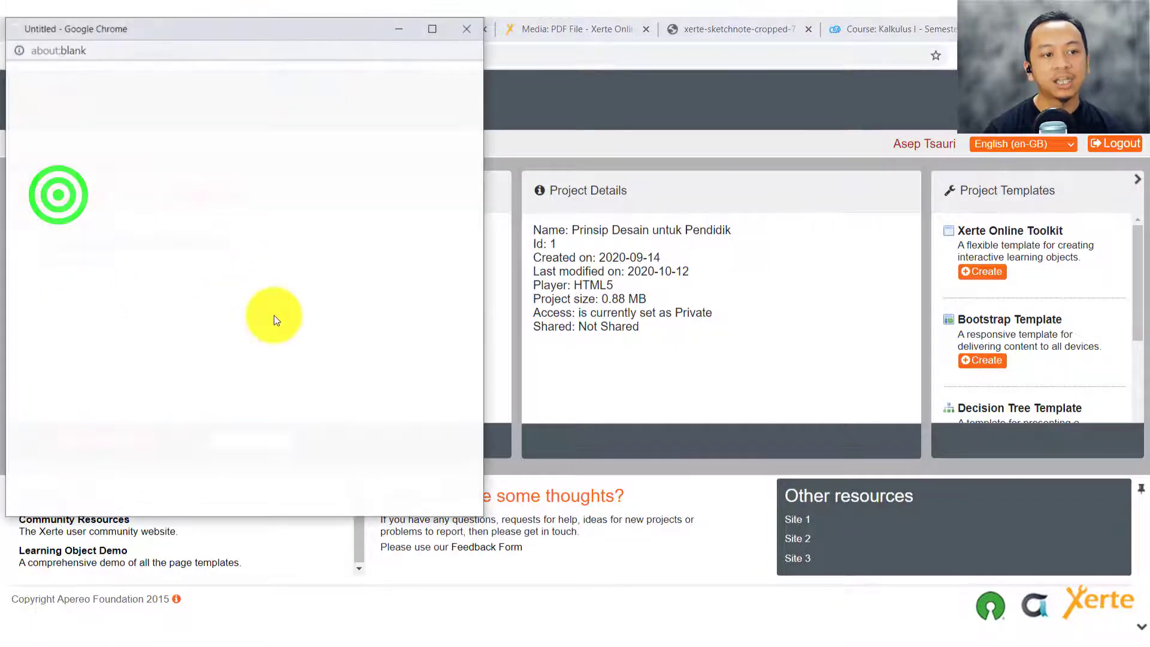
drag(257, 34, 449, 88)
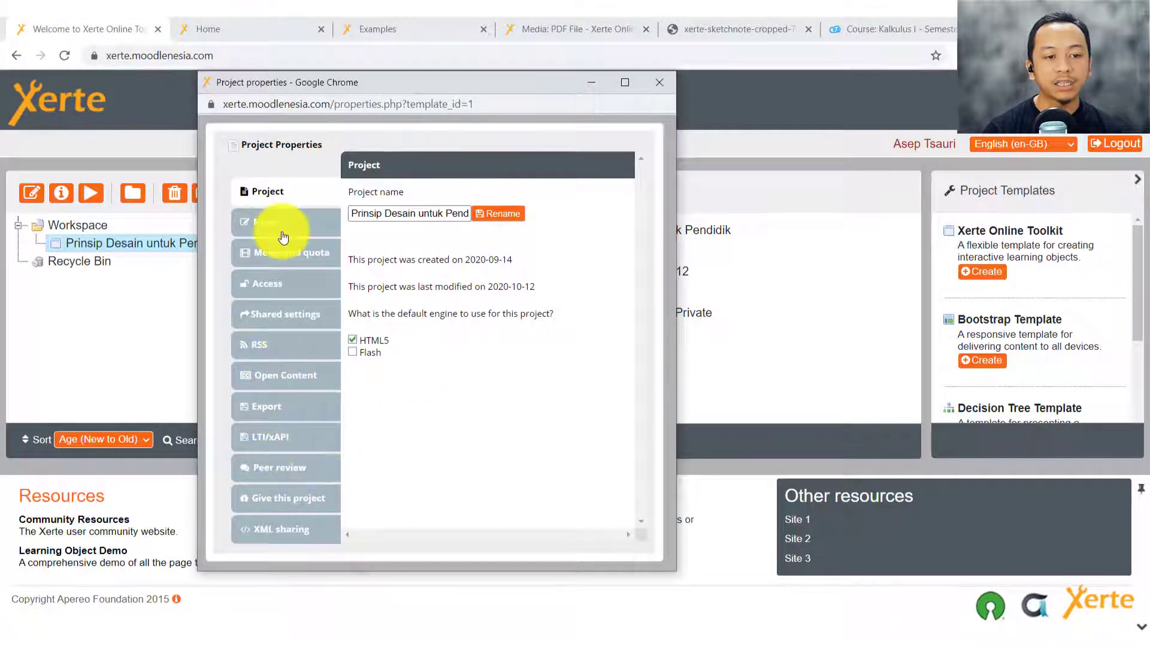
click(279, 405)
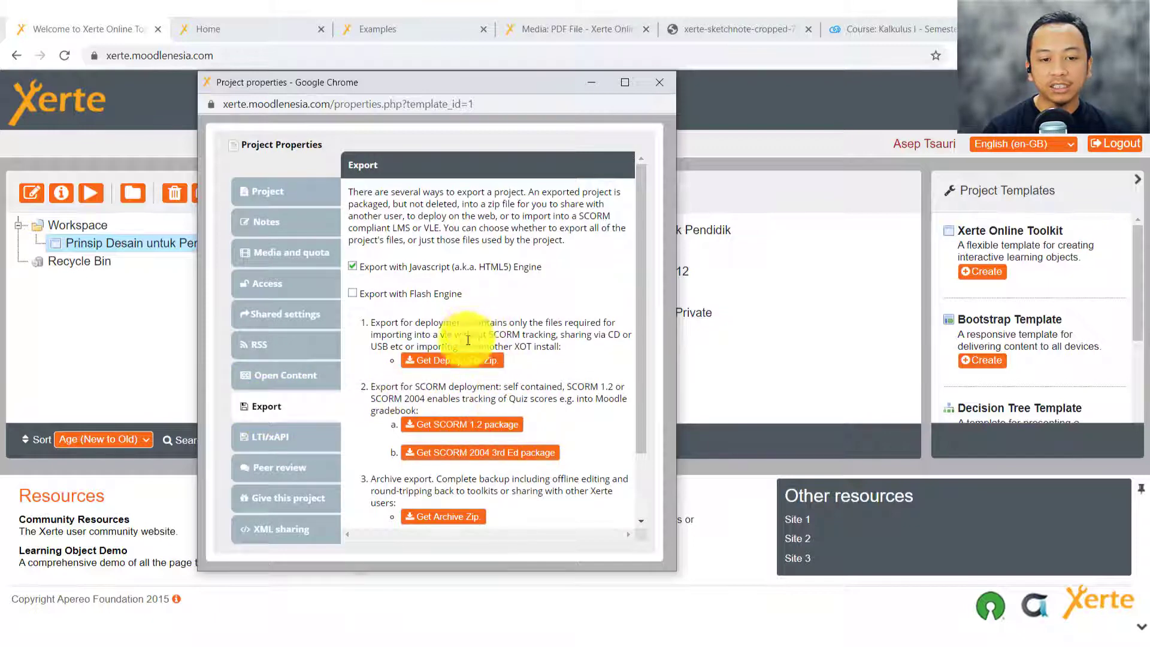
scroll(464, 329, down, 2)
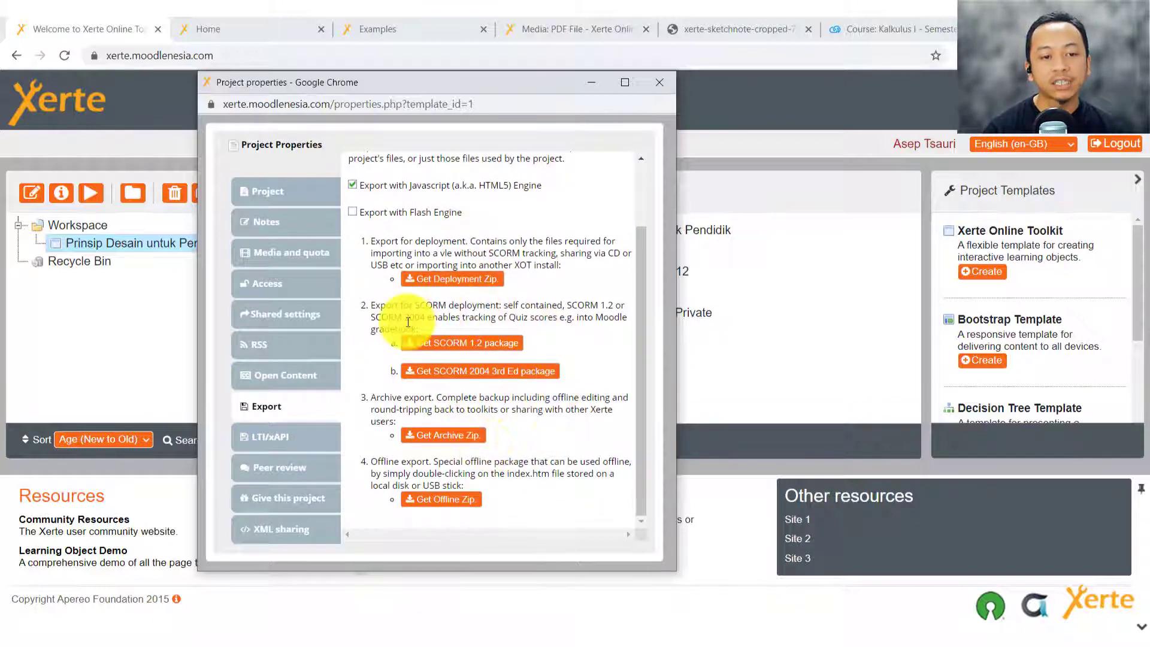
click(482, 346)
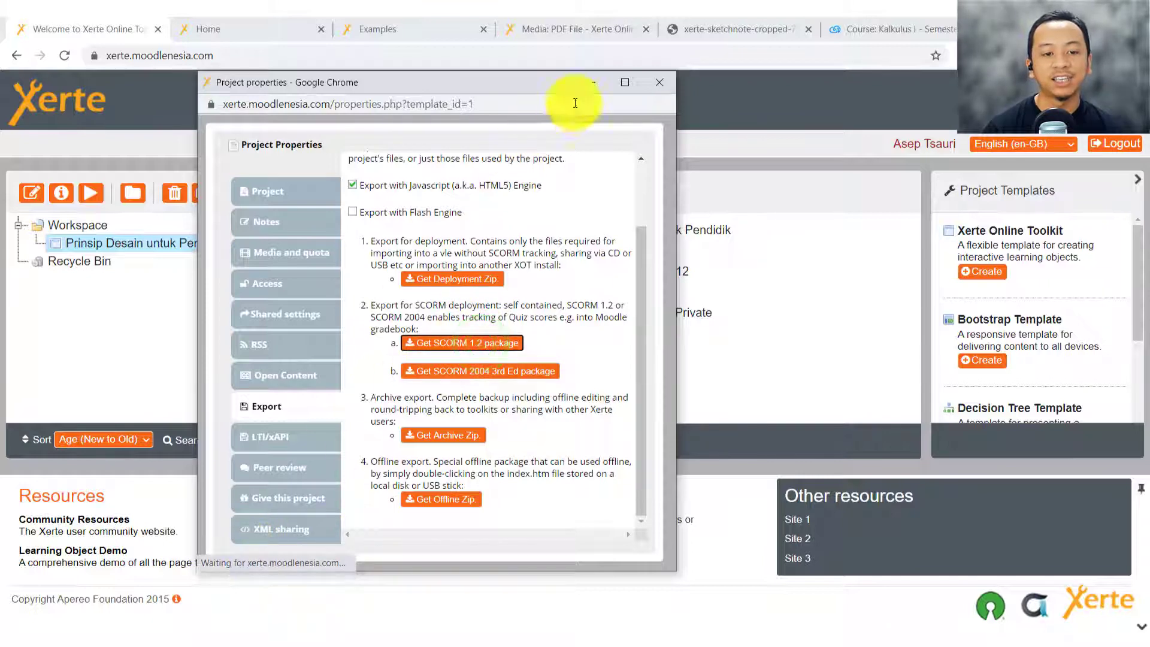
click(662, 81)
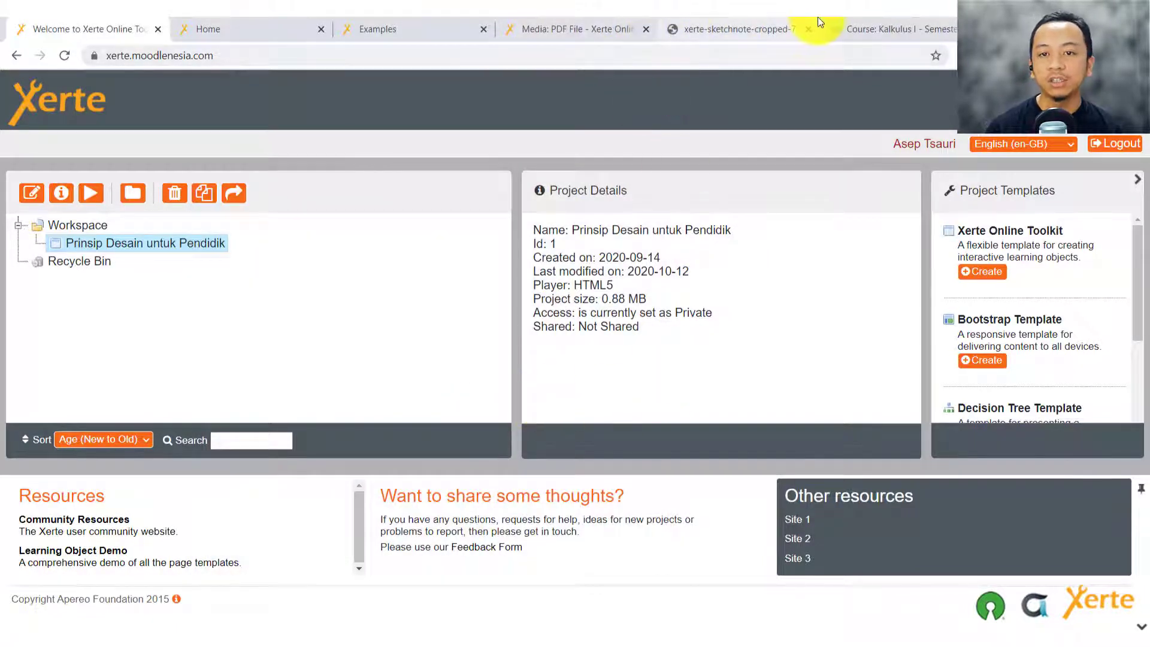
Step: Switch to the Kalkulus I course in Moodle and turn editing on for it
click(851, 26)
scroll(622, 287, down, 4)
scroll(588, 329, up, 4)
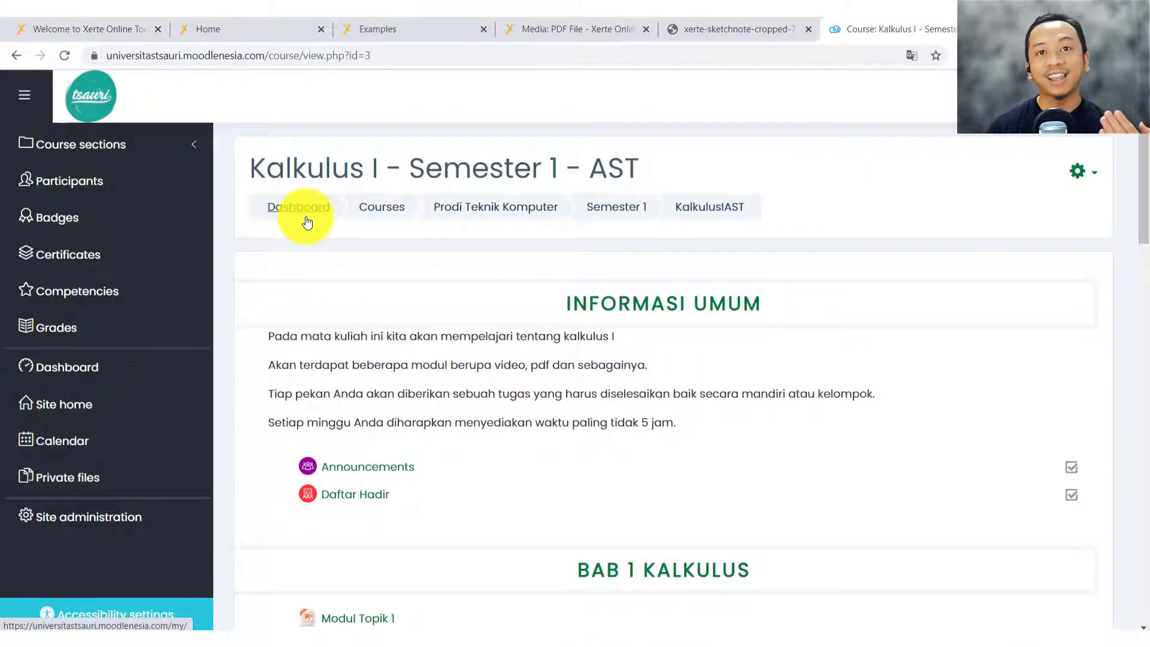
scroll(317, 266, down, 3)
scroll(318, 272, up, 3)
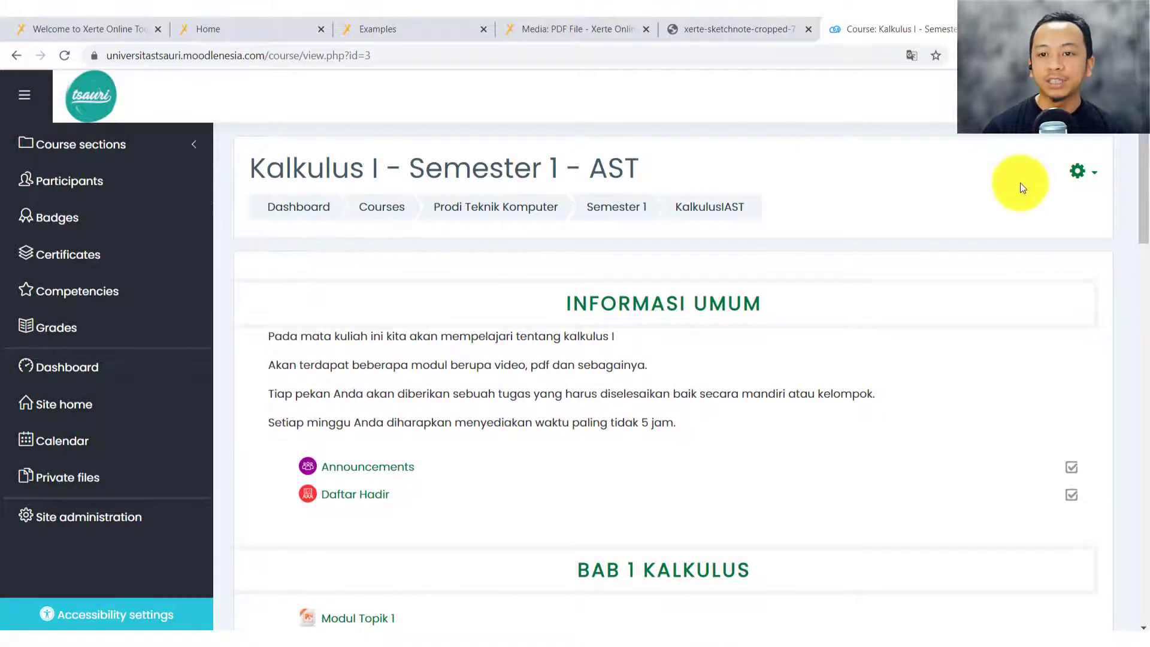
click(1077, 172)
click(1037, 224)
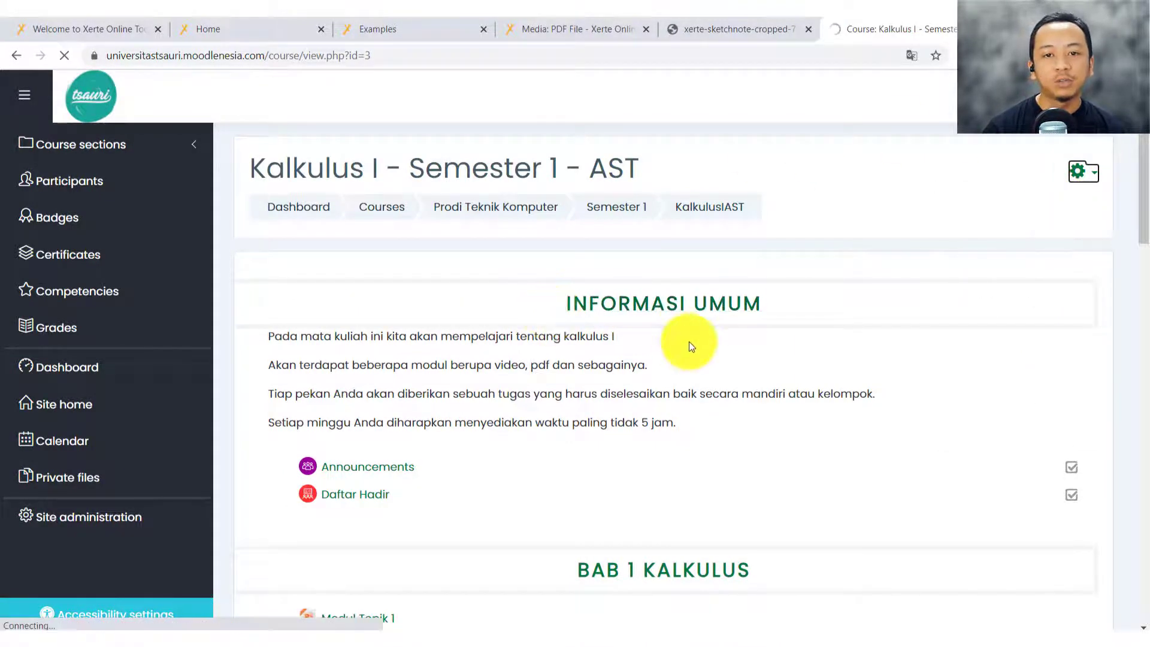
Step: Upload Prinsip_Desain_untuk_Pendidik_scorm_1_2.zip to Topic 5 of the course as a SCORM package
scroll(689, 353, down, 3)
scroll(690, 364, down, 4)
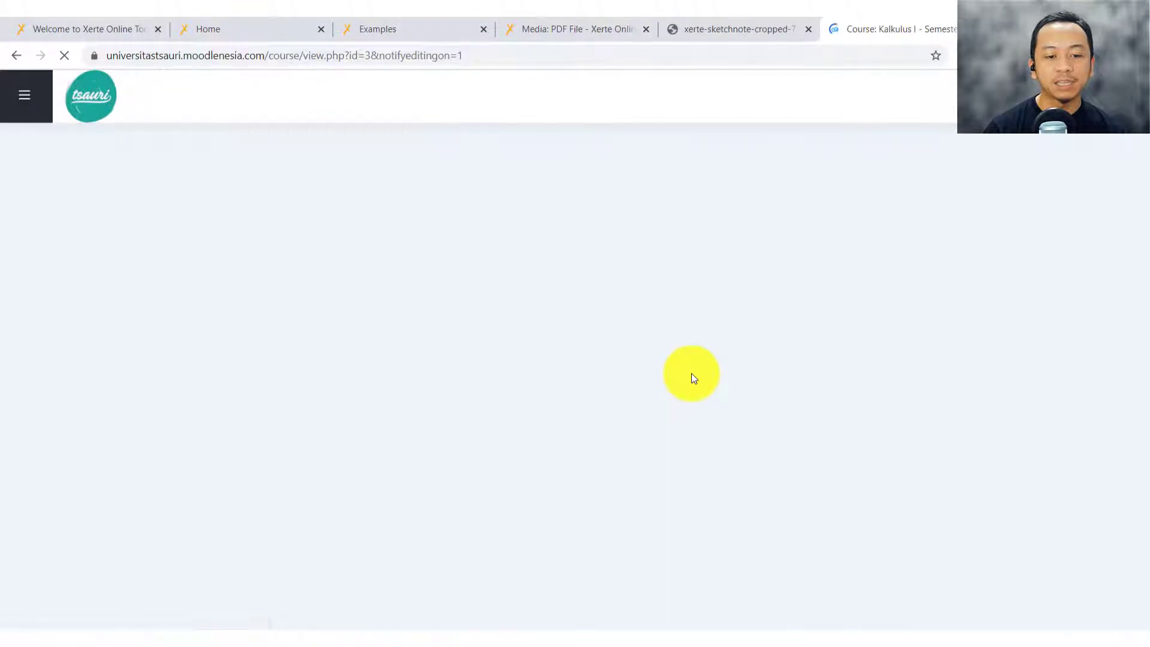
scroll(691, 383, down, 15)
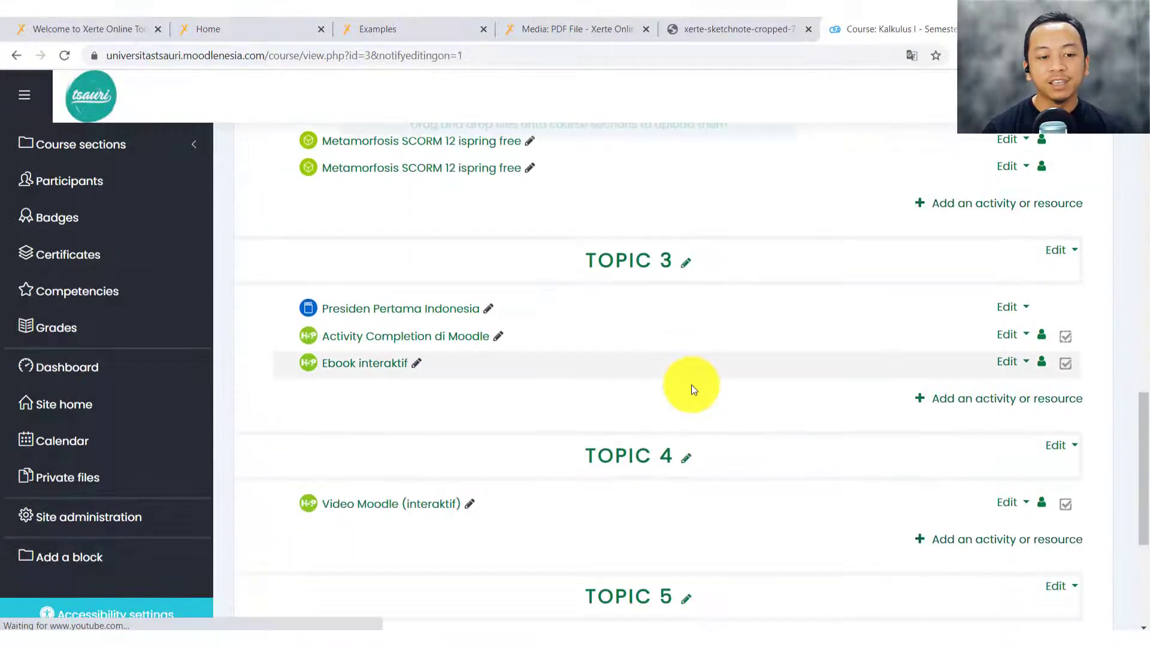
scroll(691, 387, up, 1)
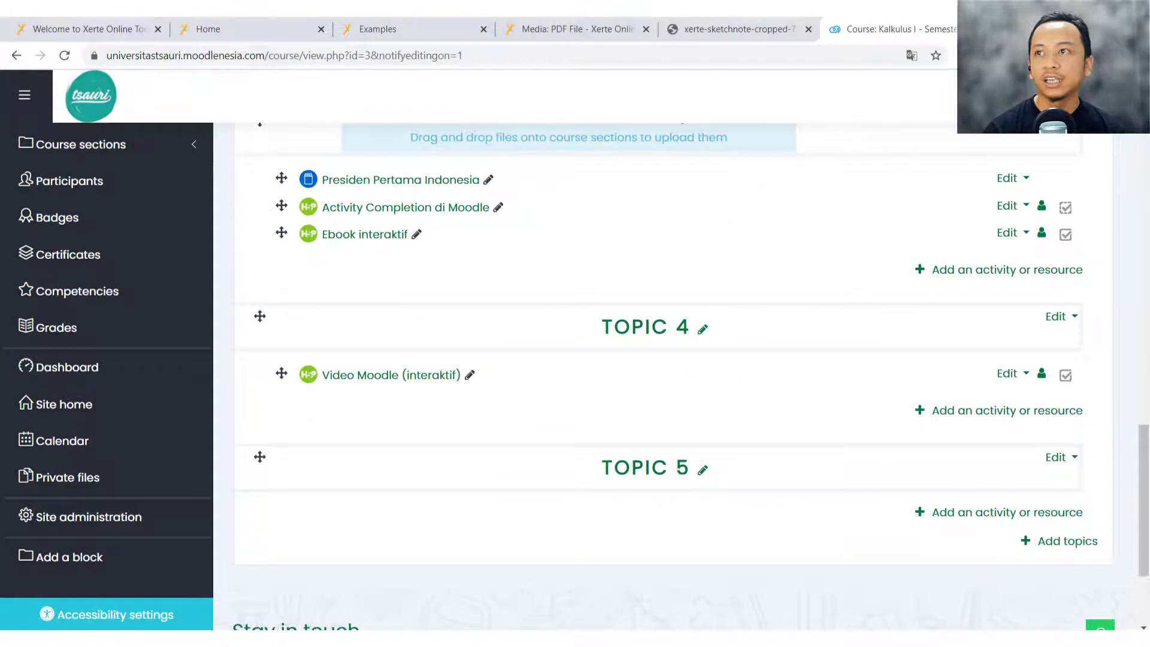
drag(985, 578, 401, 515)
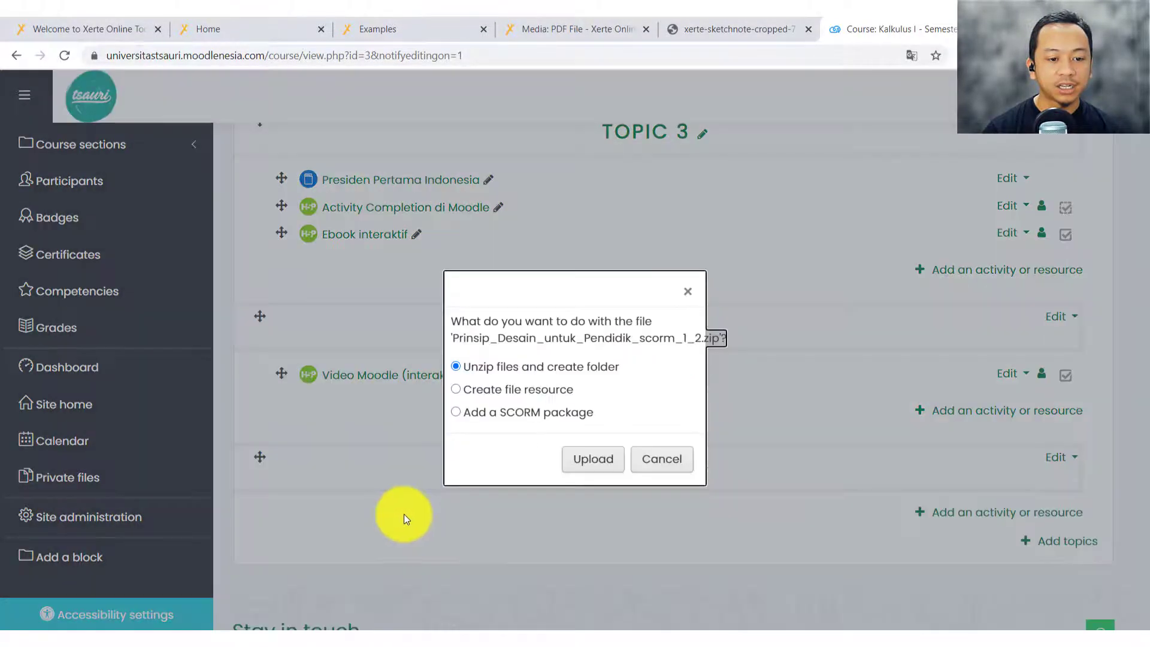
click(541, 415)
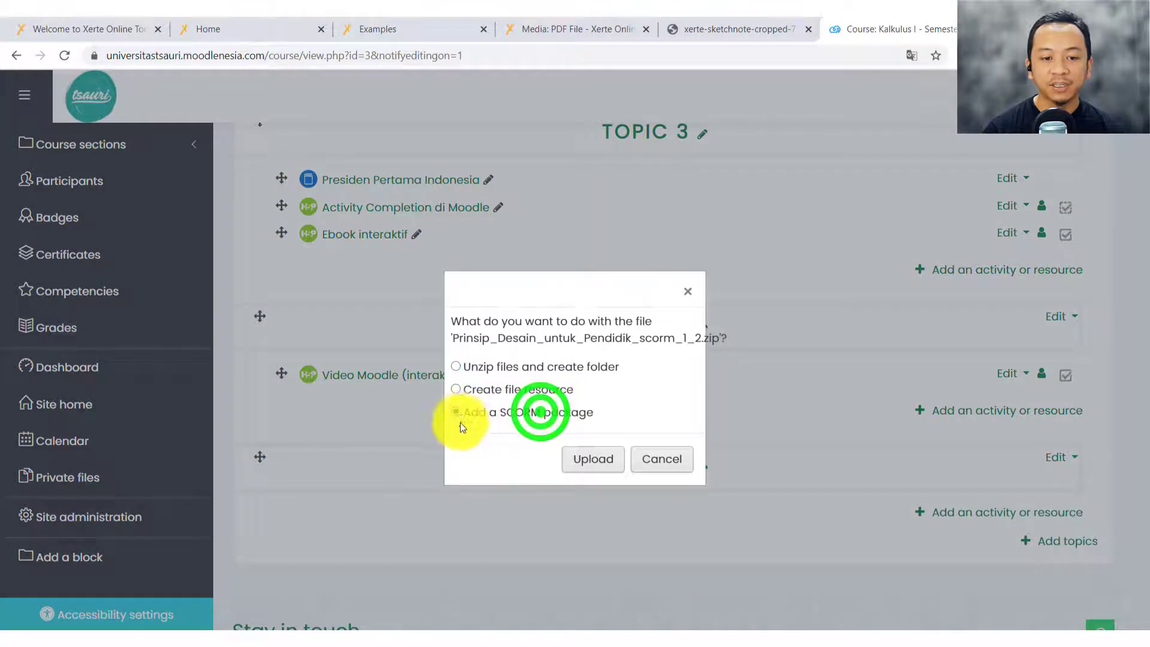
click(592, 460)
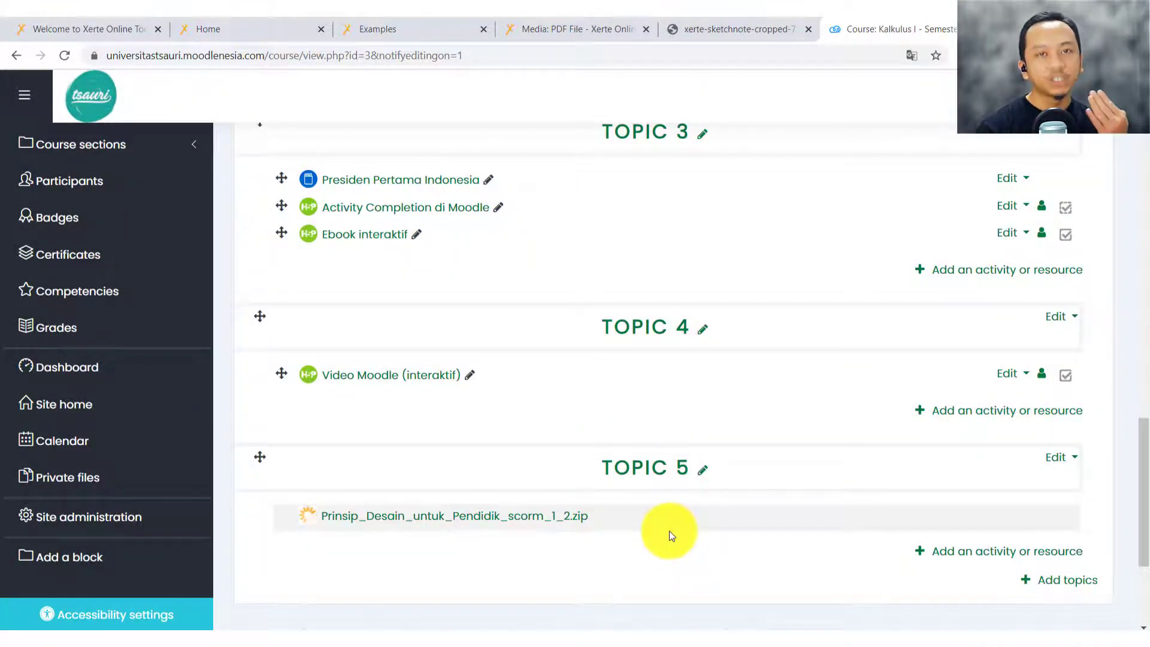
Step: Revisit the Xerte workspace and the package upload in Topic 5, and switch to the Xerte website's Home page
click(90, 27)
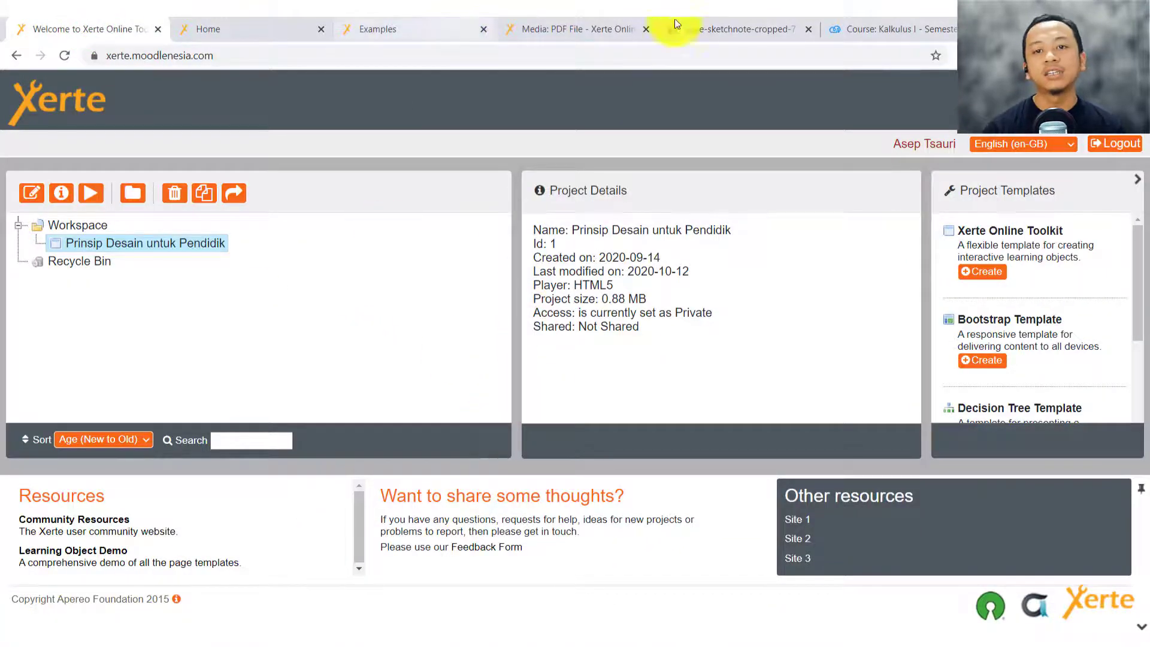
click(841, 28)
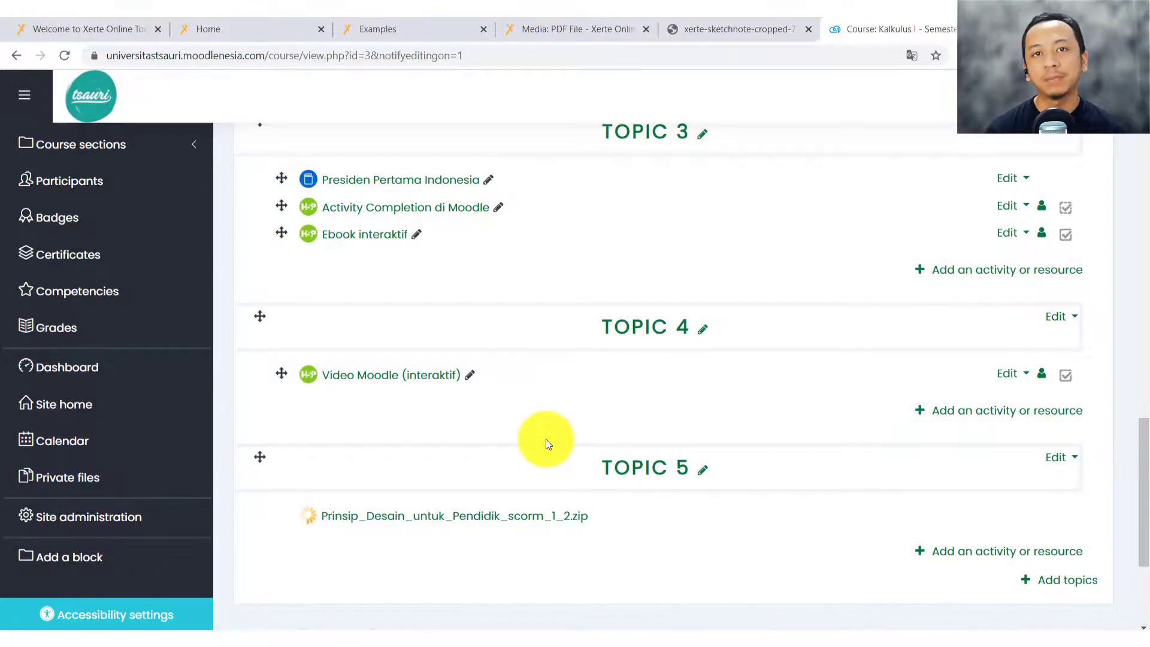
click(249, 27)
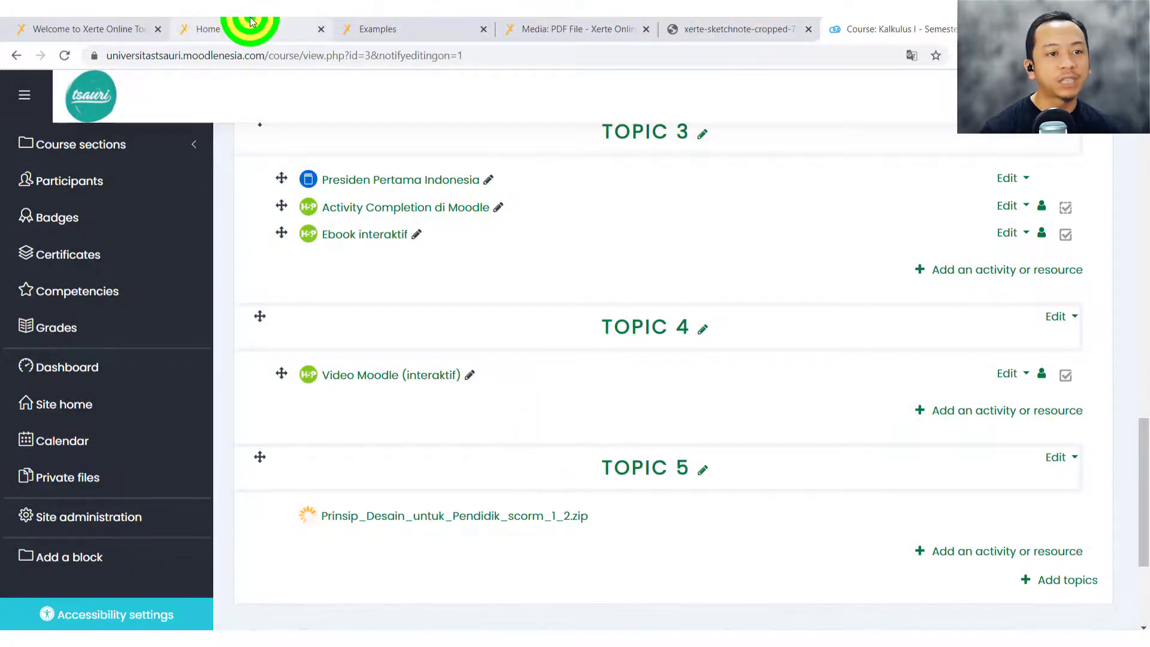